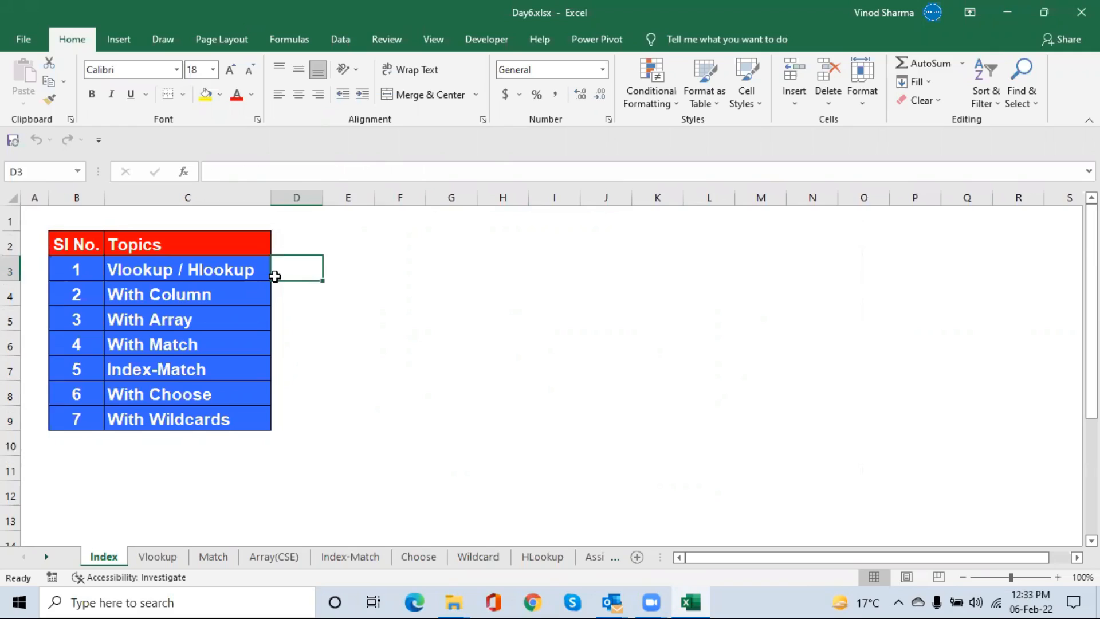
# Clear the existing Name, SAL and Loc lookup results in H6:J10 on the Vlookup sheet
pyautogui.hotkey('ctrl', 'pagedown')
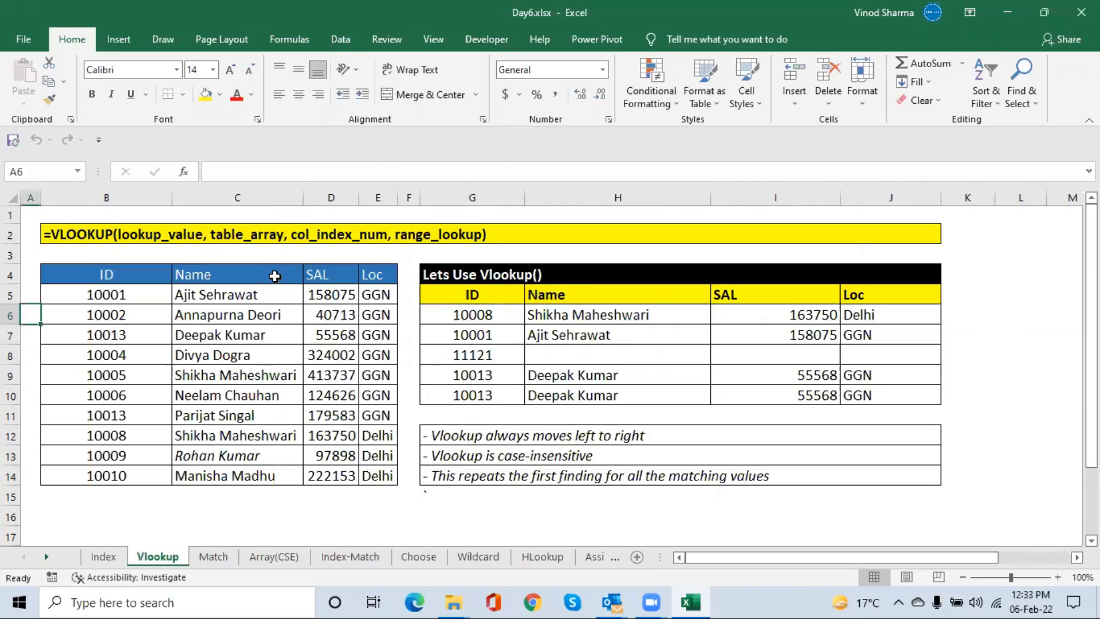
pyautogui.press('Right')
pyautogui.press('Right')
pyautogui.press('Right')
pyautogui.press('Right')
pyautogui.press('Right')
pyautogui.press('Right')
pyautogui.press('Right')
pyautogui.hotkey('shift', 'Right')
pyautogui.hotkey('shift', 'Right')
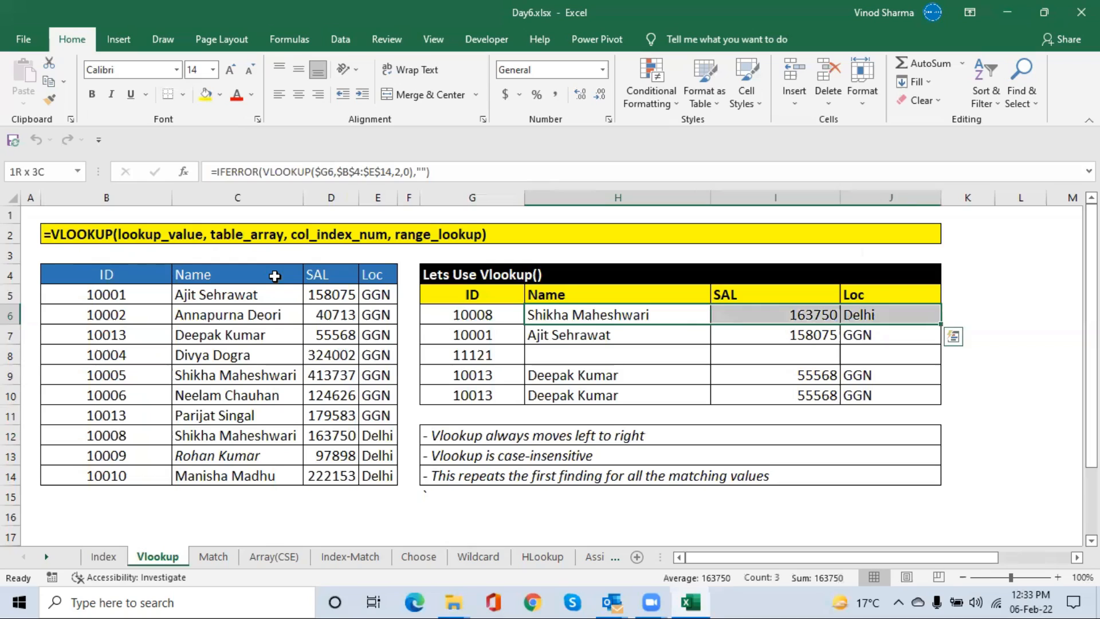
pyautogui.hotkey('shift', 'Down')
pyautogui.hotkey('shift', 'Down')
pyautogui.hotkey('shift', 'Down')
pyautogui.hotkey('shift', 'Down')
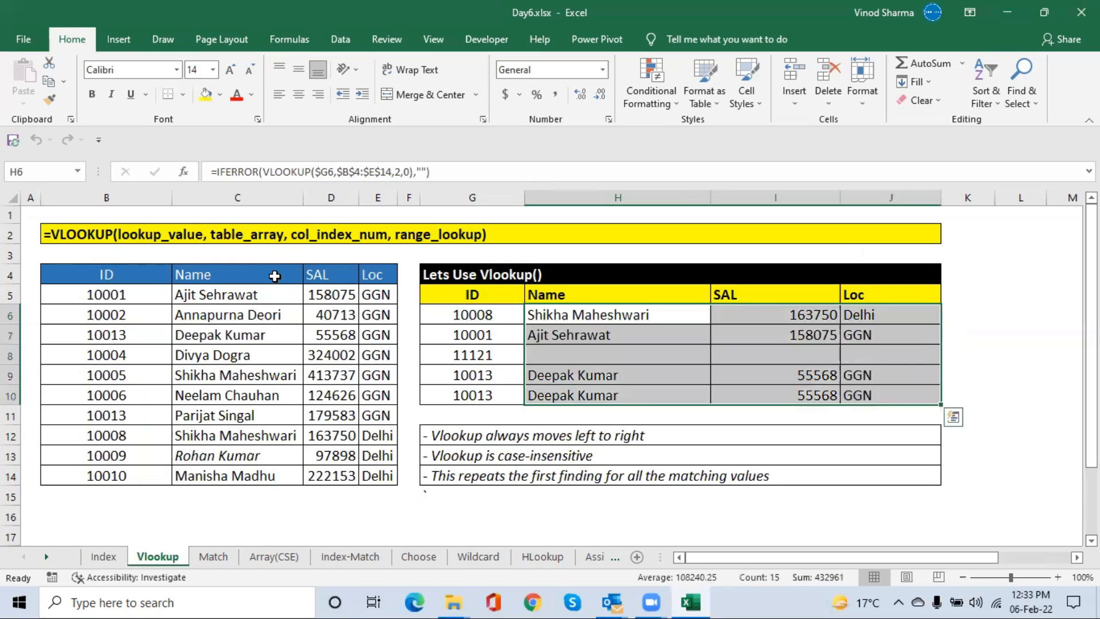
pyautogui.press('Delete')
pyautogui.press('Left')
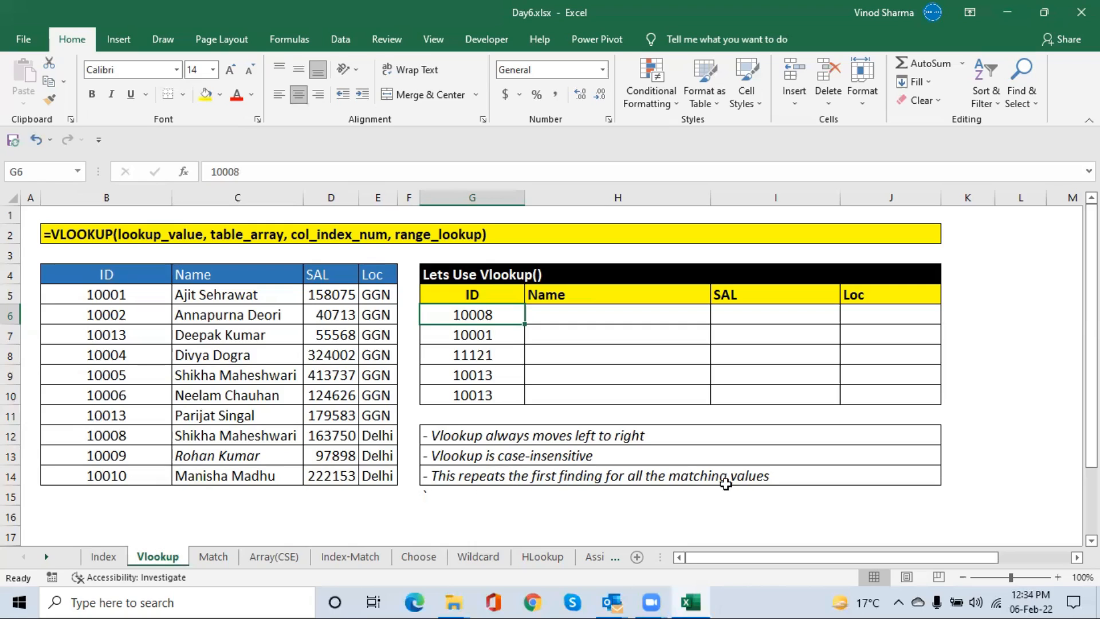
# Start a VLOOKUP formula in H6 with the ID cell as a column-locked lookup value, $G6
pyautogui.click(573, 314)
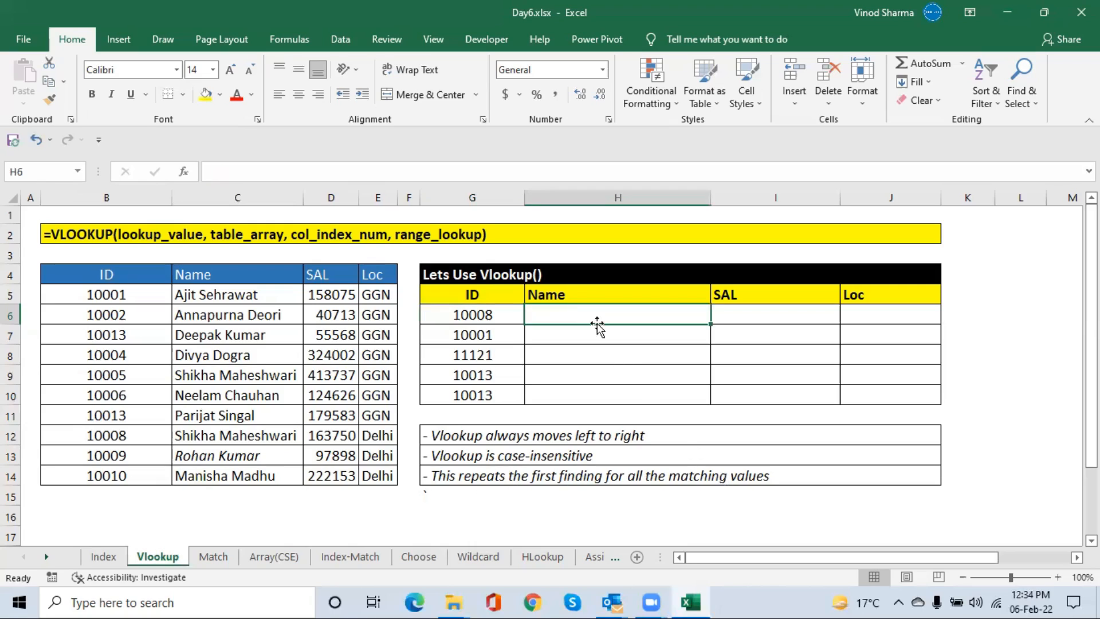
pyautogui.write('=')
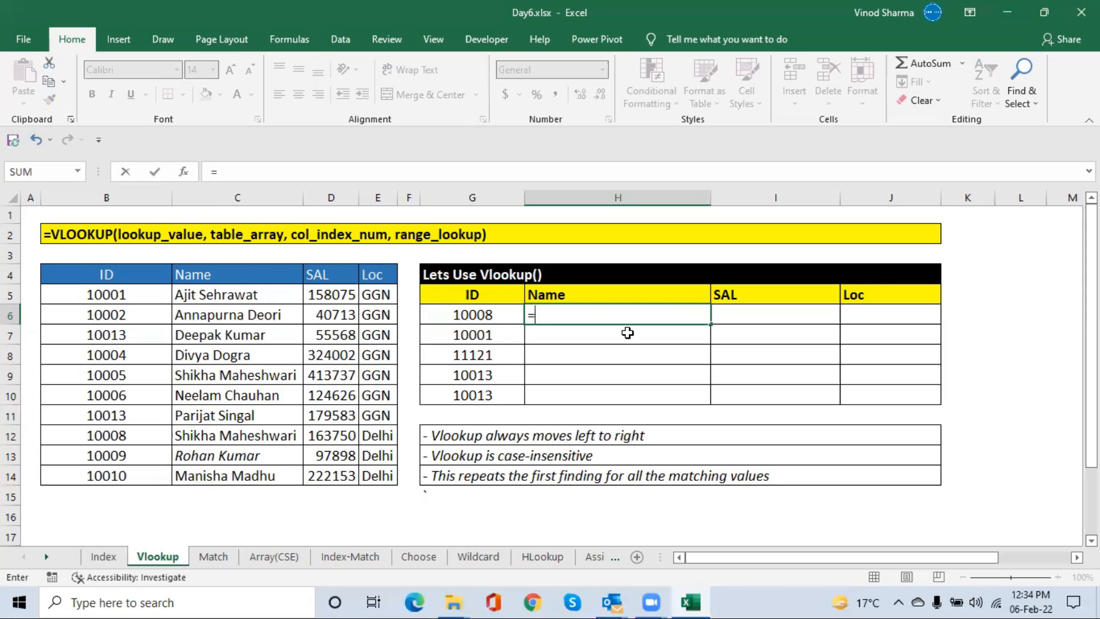
pyautogui.write('vl')
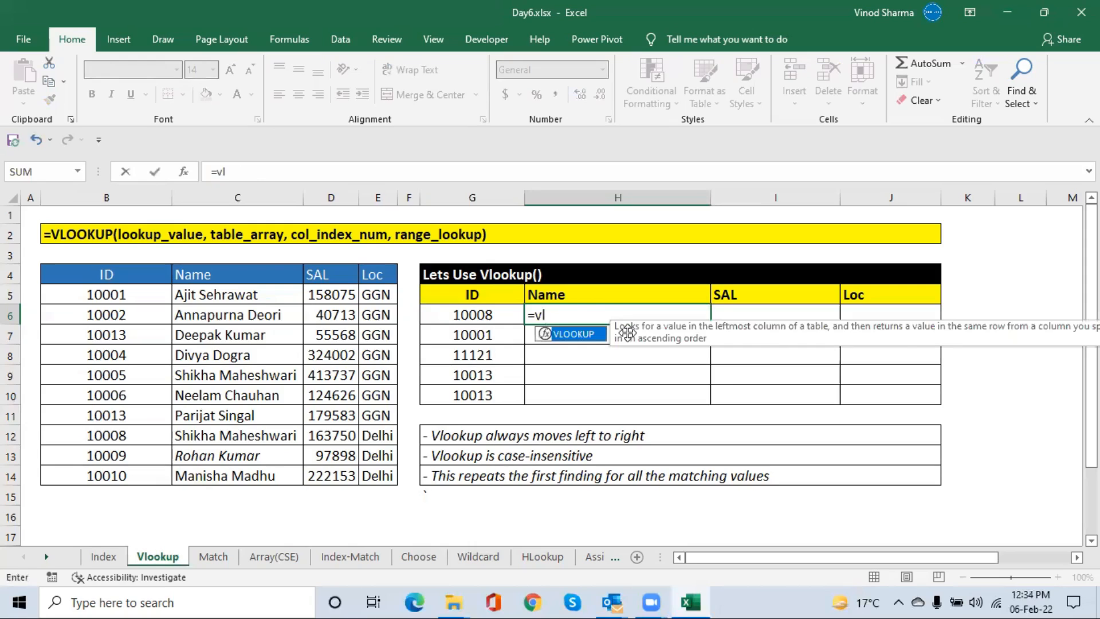
pyautogui.press('Tab')
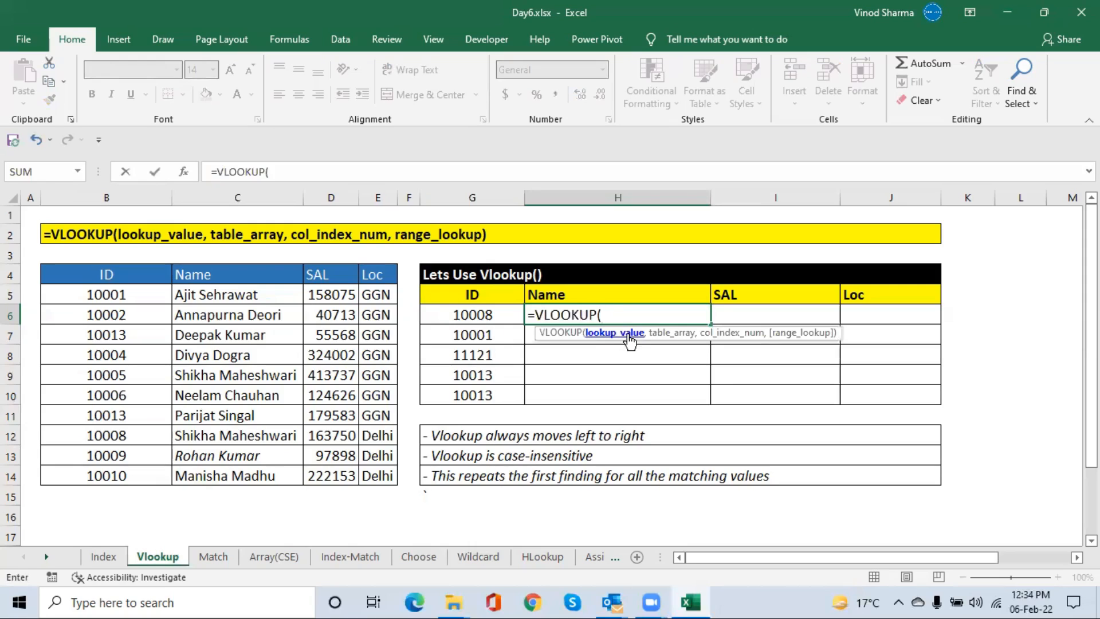
pyautogui.press('Left')
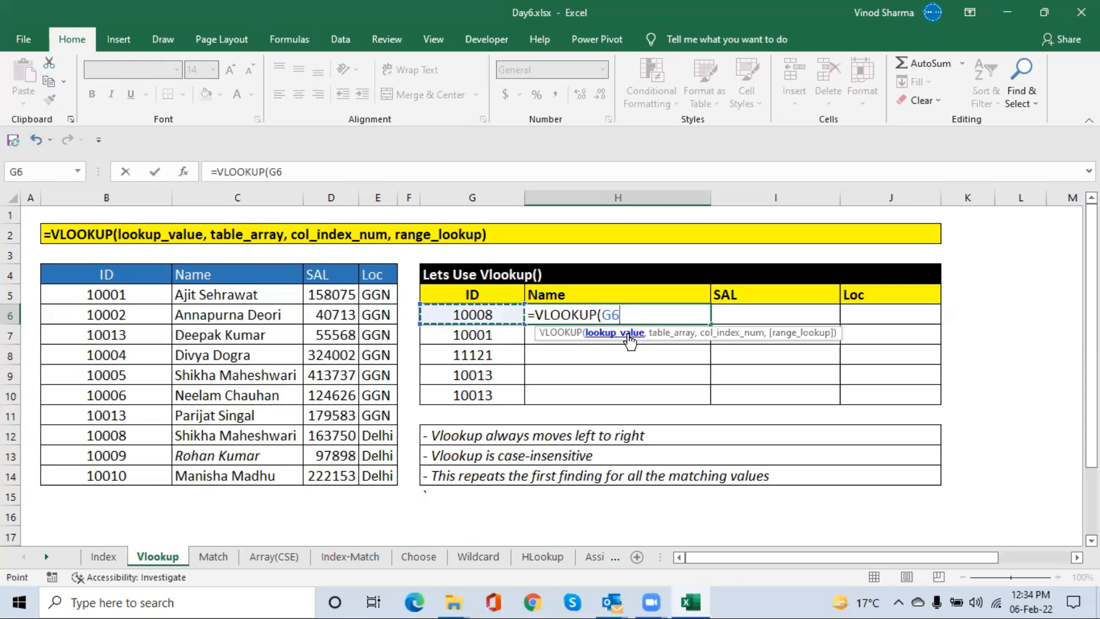
pyautogui.press('F4')
pyautogui.press('F4')
pyautogui.press('F4')
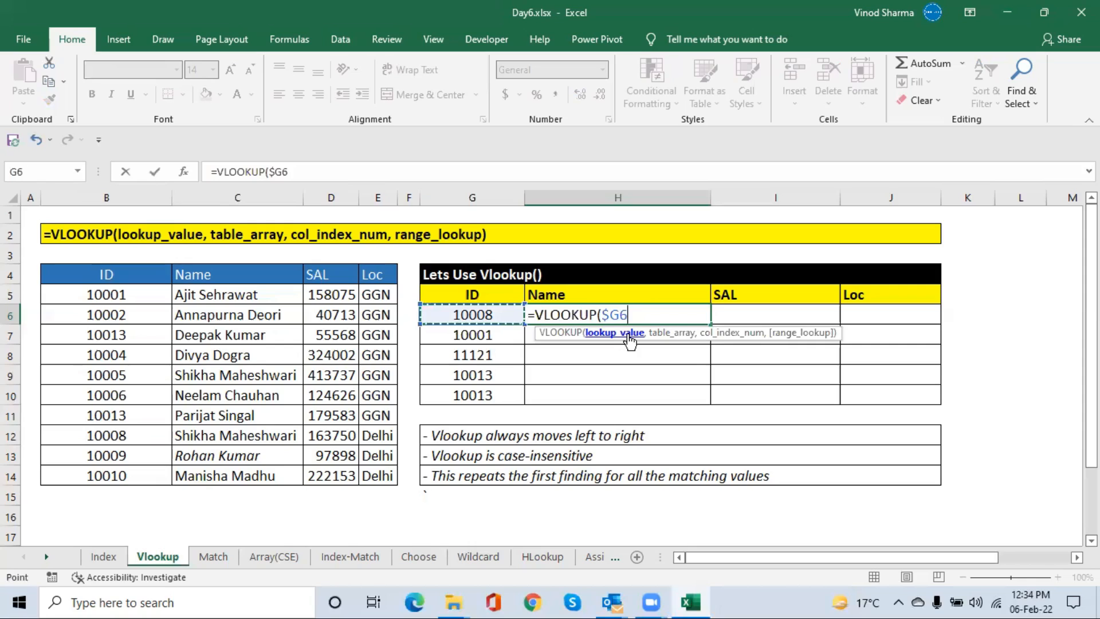
# Complete the VLOOKUP in H6 with table array $B$4:$E$14, column index 2 and range lookup 0
pyautogui.write(',')
pyautogui.press('Left')
pyautogui.press('Left')
pyautogui.press('Left')
pyautogui.press('Left')
pyautogui.press('Left')
pyautogui.press('Up')
pyautogui.press('Left')
pyautogui.press('Up')
pyautogui.hotkey('ctrl', 'shift', 'Right')
pyautogui.hotkey('ctrl', 'shift', 'Down')
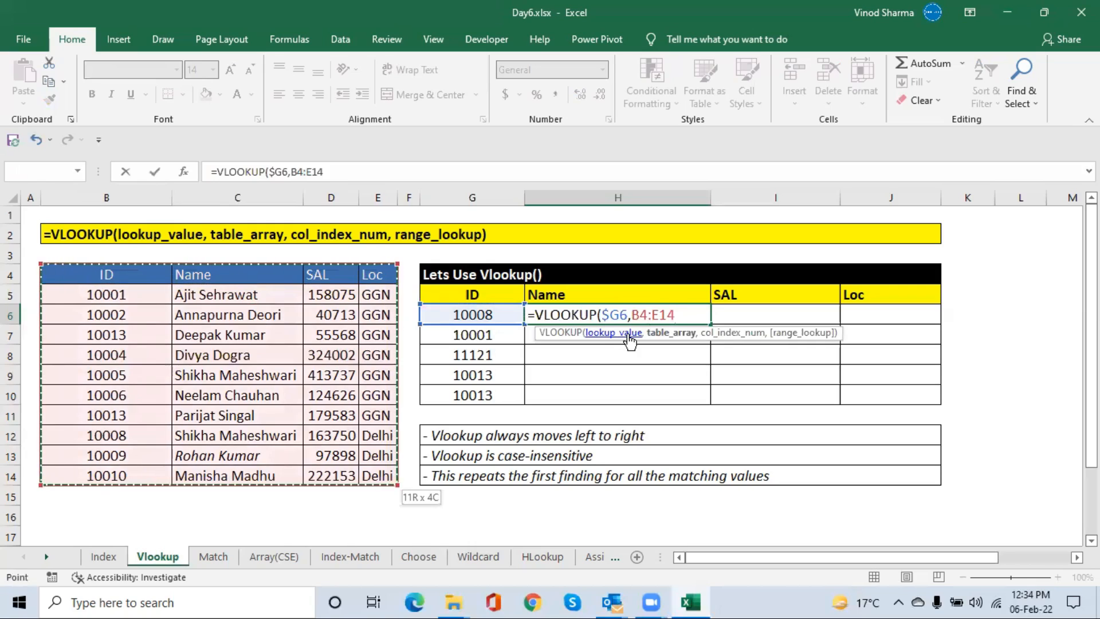
pyautogui.press('F4')
pyautogui.write(',')
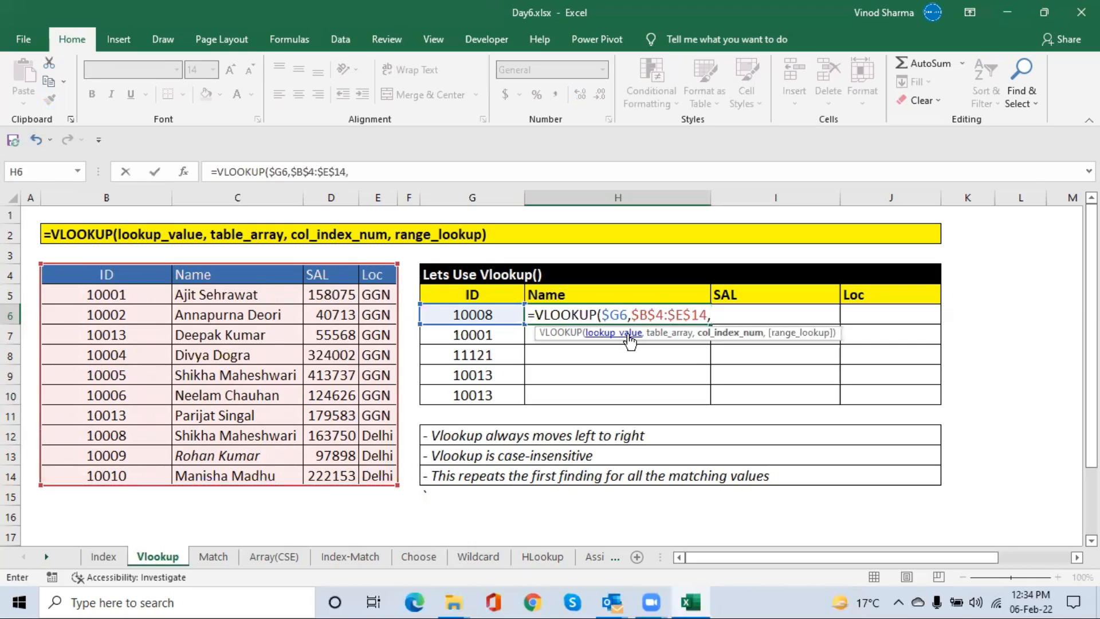
pyautogui.write('2,0)')
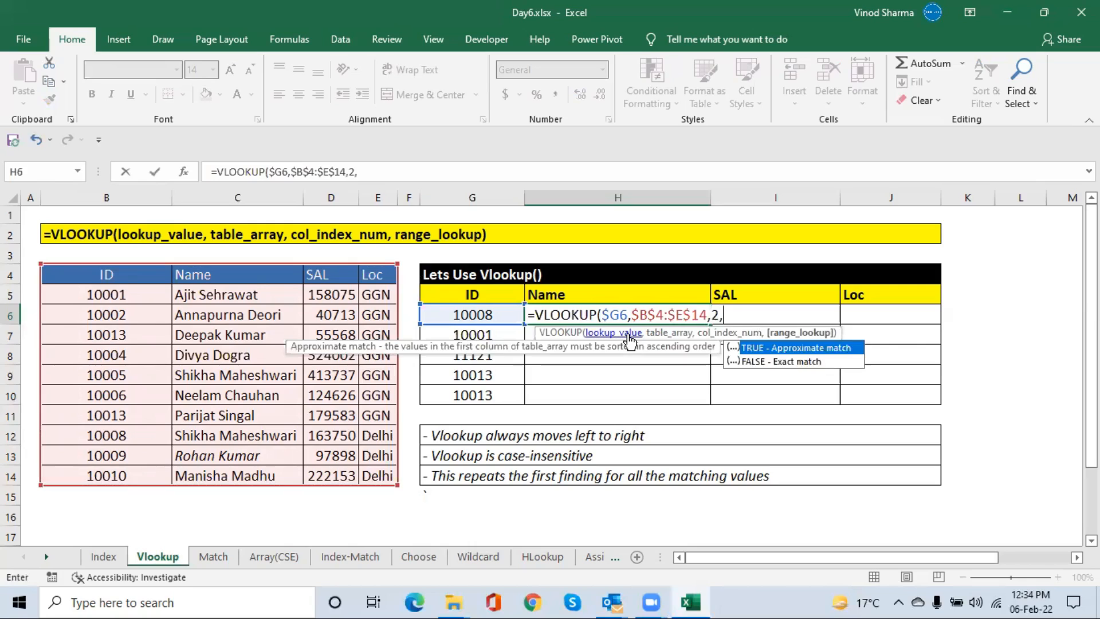
pyautogui.press('Return')
# Fill the VLOOKUP formula from H6 down to H10 and check the result in H8
pyautogui.press('Up')
pyautogui.hotkey('shift', 'Down')
pyautogui.hotkey('shift', 'Down')
pyautogui.hotkey('shift', 'Down')
pyautogui.hotkey('shift', 'Down')
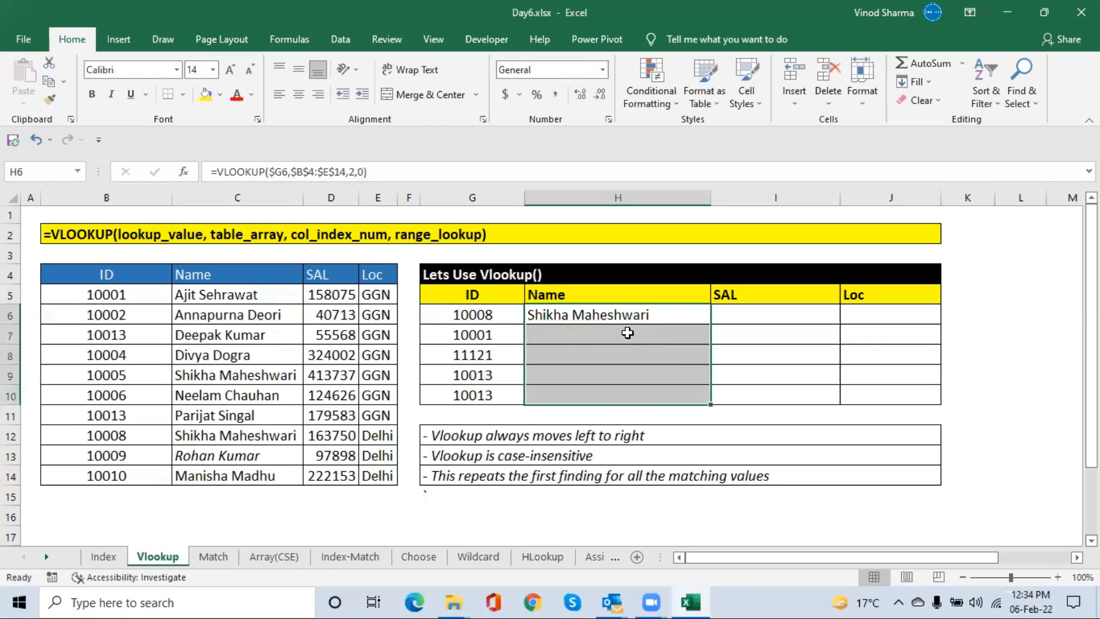
pyautogui.hotkey('ctrl', 'd')
pyautogui.press('Up')
pyautogui.press('Down')
pyautogui.press('Down')
pyautogui.press('Down')
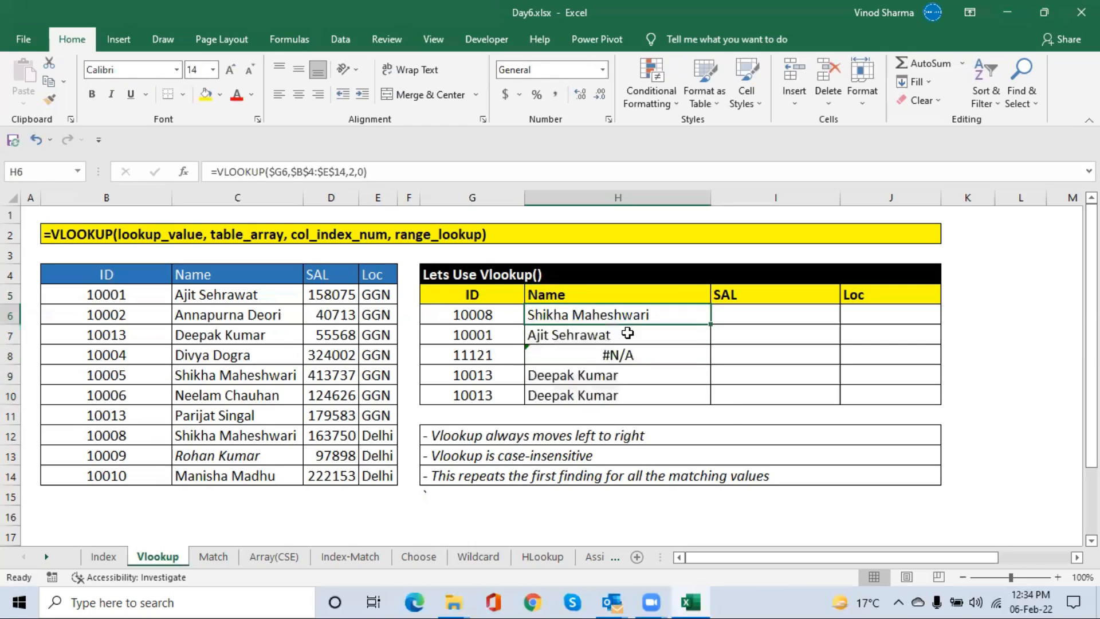
pyautogui.press('Left')
pyautogui.press('Right')
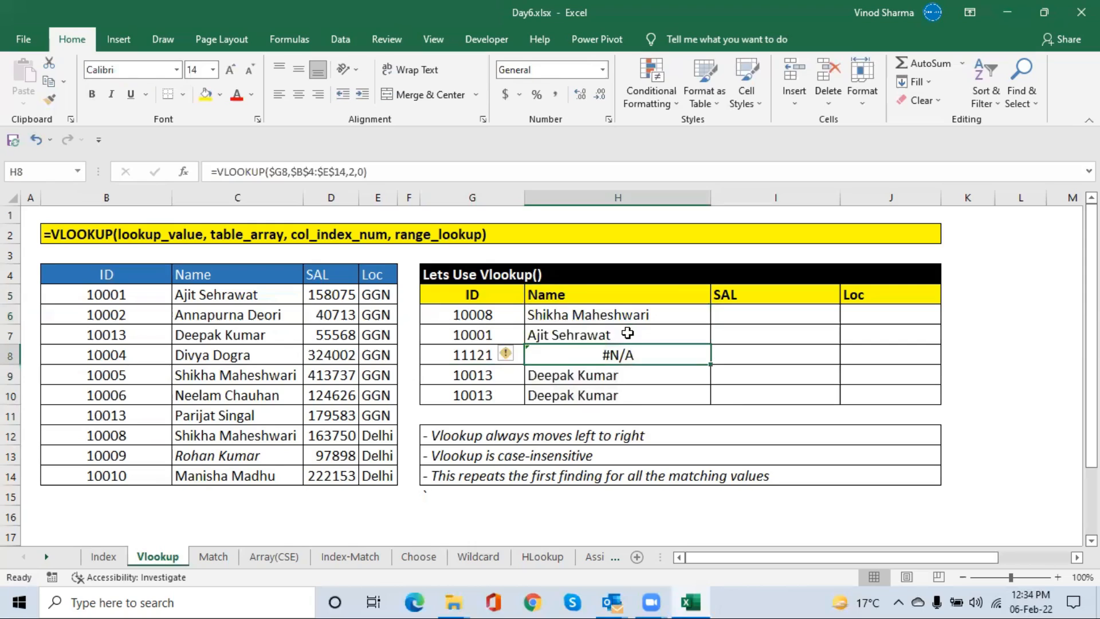
# Wrap the VLOOKUP formula in H6 in IFERROR with an empty string "" as the value if error
pyautogui.press('Up')
pyautogui.press('Up')
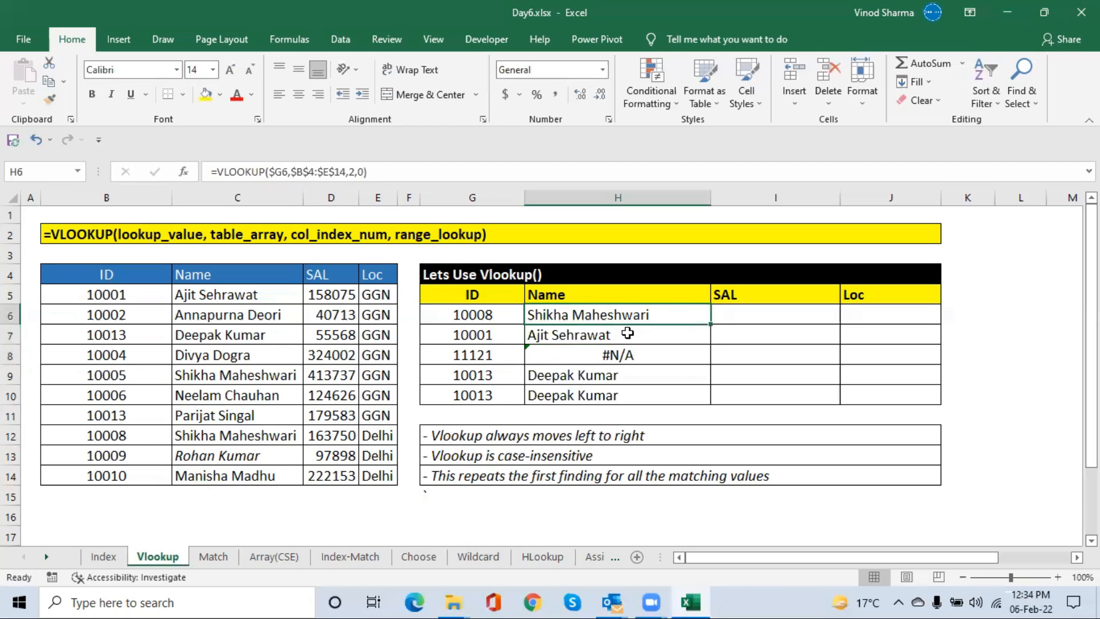
pyautogui.press('F2')
pyautogui.press('Left')
pyautogui.press('Left')
pyautogui.press('Left')
pyautogui.press('Left')
pyautogui.press('Left')
pyautogui.press('Left')
pyautogui.press('Left')
pyautogui.press('Left')
pyautogui.press('Left')
pyautogui.press('Left')
pyautogui.press('Left')
pyautogui.press('Left')
pyautogui.press('Left')
pyautogui.press('Left')
pyautogui.press('Left')
pyautogui.press('Left')
pyautogui.press('Left')
pyautogui.press('Left')
pyautogui.press('Left')
pyautogui.press('Left')
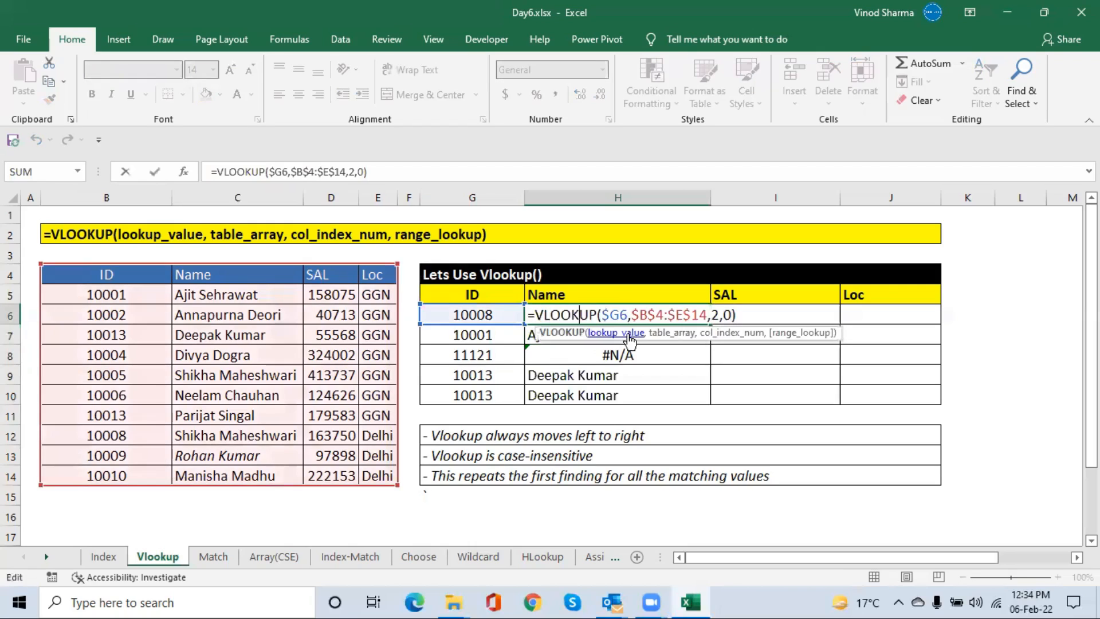
pyautogui.press('Left')
pyautogui.press('Left')
pyautogui.press('Left')
pyautogui.press('Left')
pyautogui.press('Left')
pyautogui.write('if')
pyautogui.press('Down')
pyautogui.press('Tab')
pyautogui.press('Right')
pyautogui.press('Right')
pyautogui.press('Right')
pyautogui.press('Right')
pyautogui.press('Right')
pyautogui.press('Right')
pyautogui.press('Right')
pyautogui.press('Right')
pyautogui.press('Right')
pyautogui.press('Right')
pyautogui.press('Right')
pyautogui.press('Right')
pyautogui.press('Right')
pyautogui.press('Right')
pyautogui.press('Right')
pyautogui.press('Right')
pyautogui.press('Right')
pyautogui.press('Right')
pyautogui.press('Right')
pyautogui.press('Right')
pyautogui.press('Right')
pyautogui.press('Right')
pyautogui.press('Right')
pyautogui.press('Right')
pyautogui.press('Right')
pyautogui.press('Right')
pyautogui.press('Right')
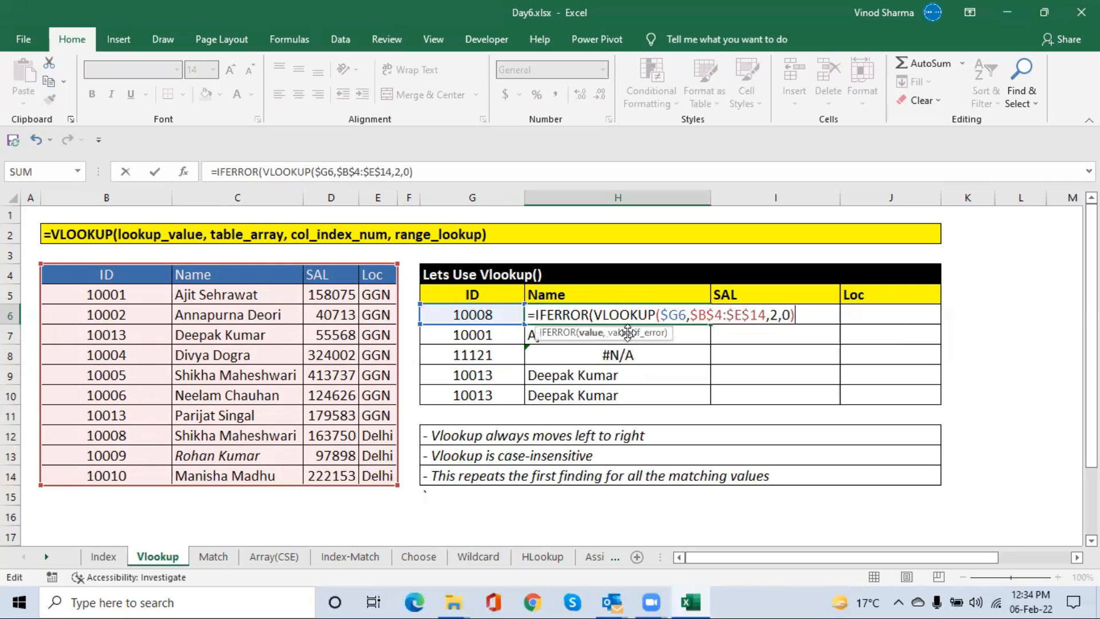
pyautogui.write(',""')
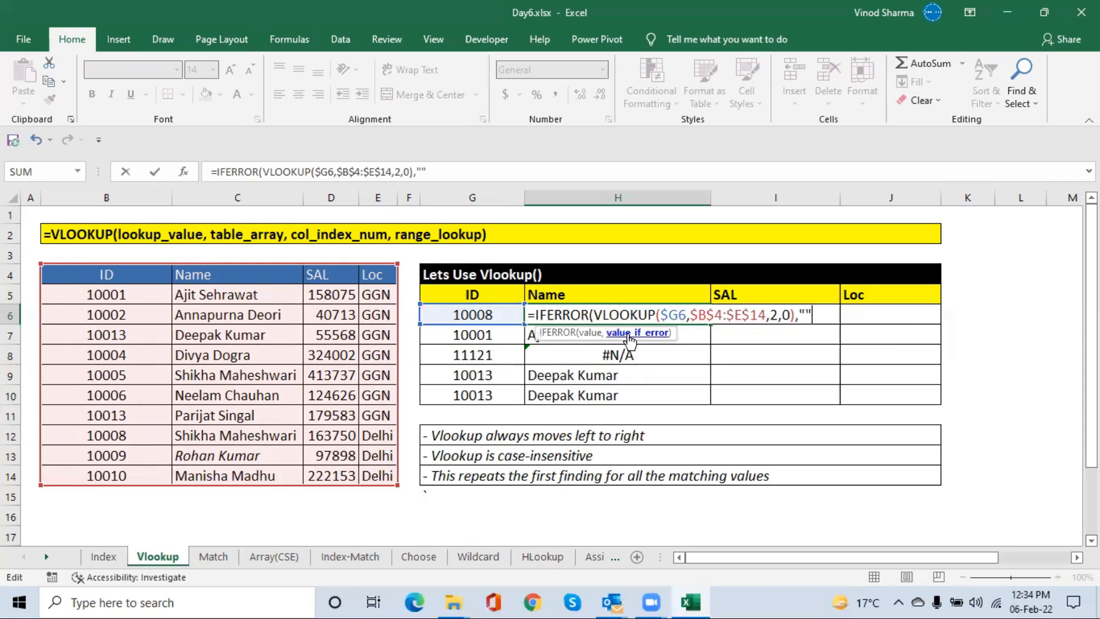
pyautogui.write(')')
pyautogui.press('Return')
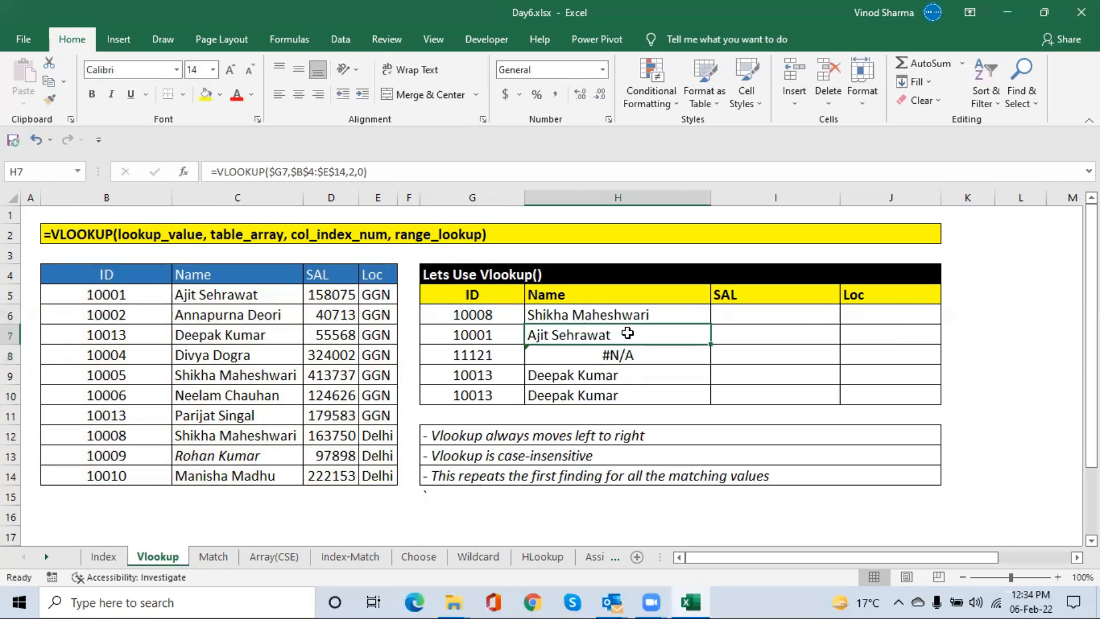
# Fill the IFERROR-wrapped formula from H6 down to H10 in the Name column
pyautogui.press('Up')
pyautogui.hotkey('shift', 'Down')
pyautogui.hotkey('shift', 'Down')
pyautogui.hotkey('shift', 'Down')
pyautogui.hotkey('shift', 'Down')
pyautogui.hotkey('ctrl', 'd')
pyautogui.hotkey('shift', 'Up')
pyautogui.hotkey('shift', 'Up')
pyautogui.hotkey('shift', 'Up')
pyautogui.hotkey('shift', 'Up')
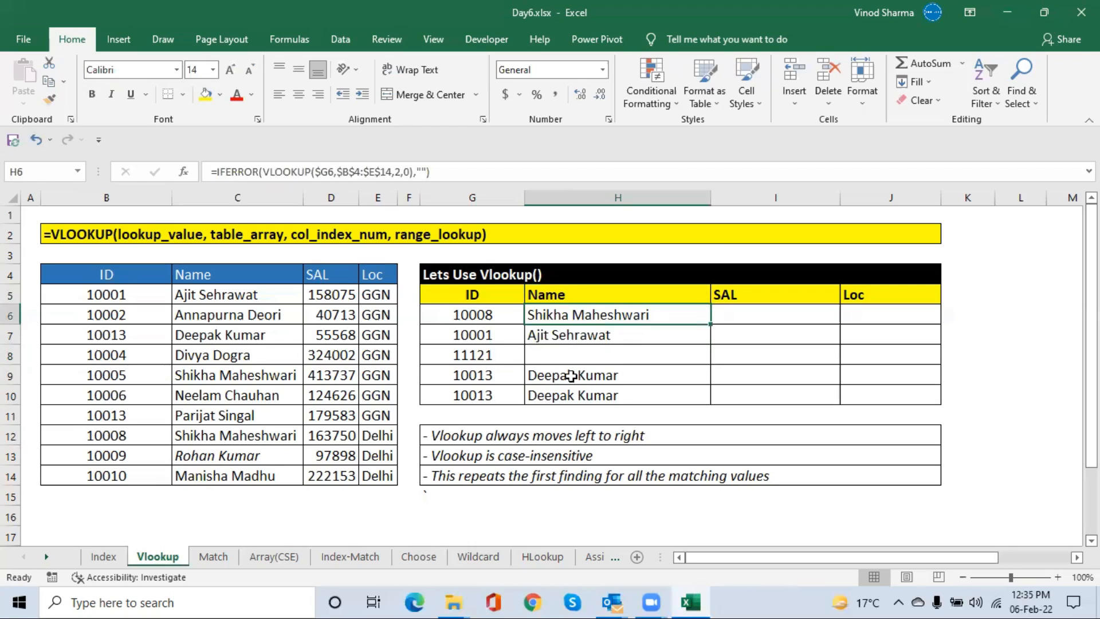
# Copy the Name lookup formula from H6 into I6 in the SAL column
pyautogui.press('Right')
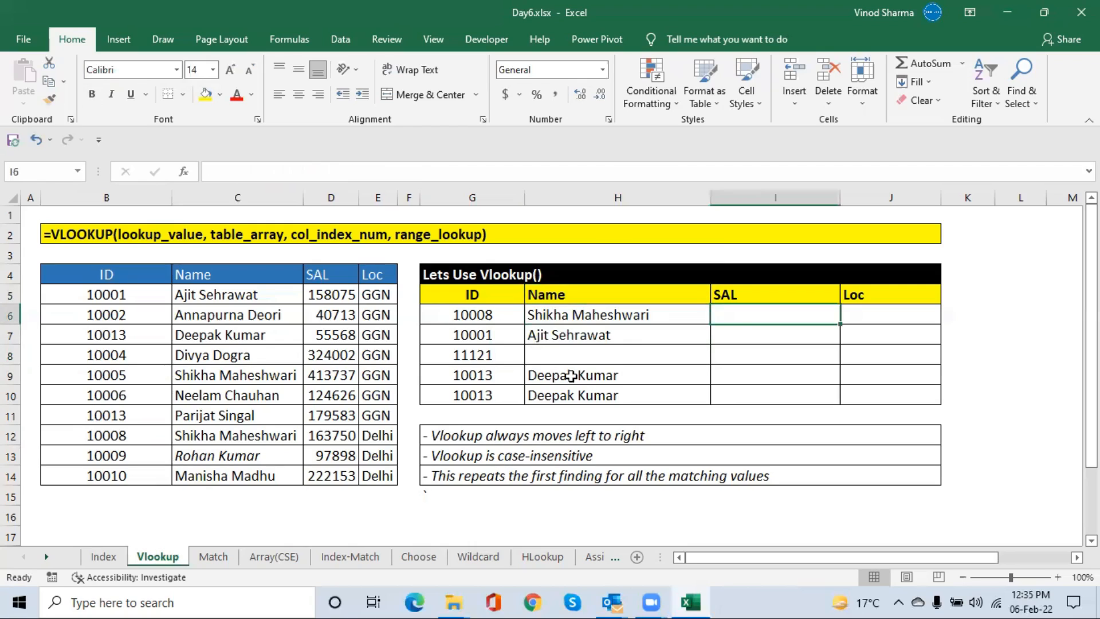
pyautogui.press('Left')
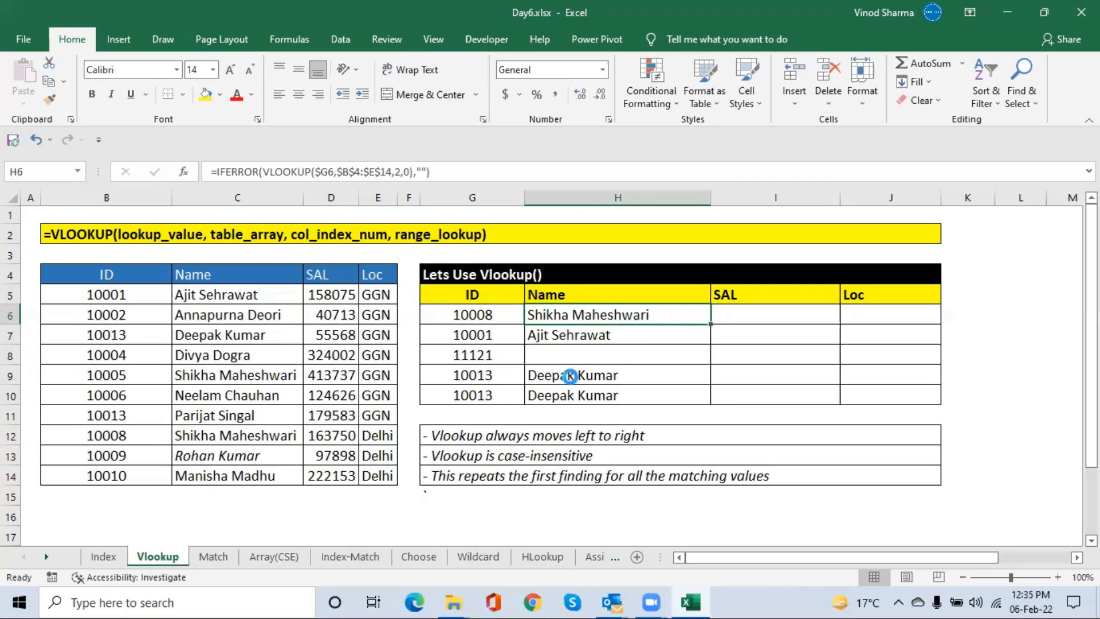
pyautogui.hotkey('ctrl', 'c')
pyautogui.press('Right')
pyautogui.press('Return')
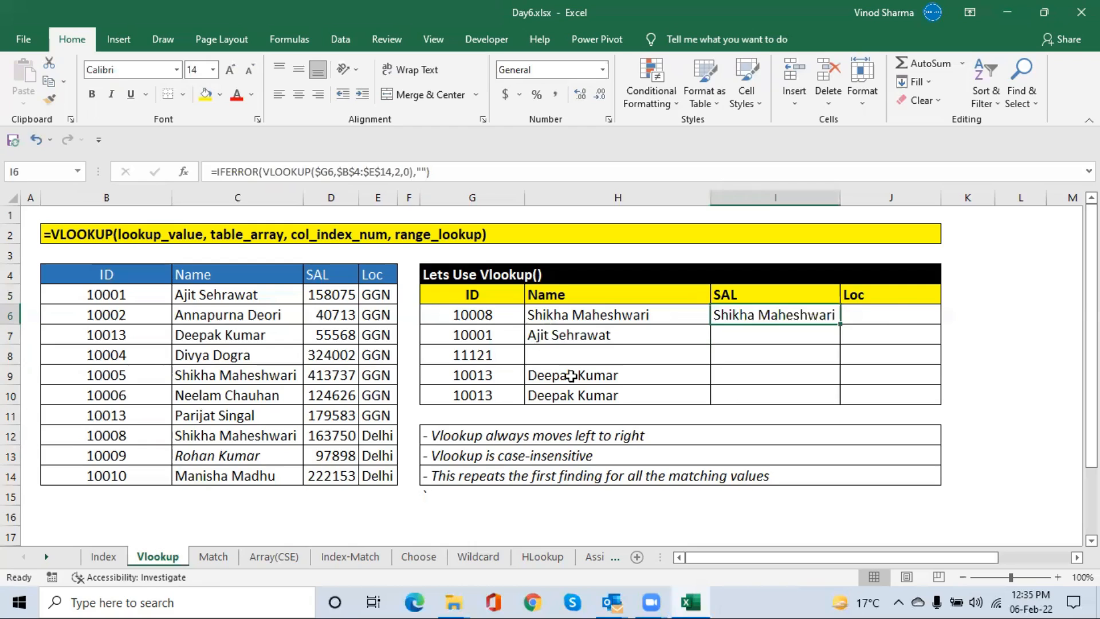
# Set the VLOOKUP column index in I6 to 3 so the formula returns the salary
pyautogui.press('F2')
pyautogui.press('Left')
pyautogui.press('Left')
pyautogui.press('Left')
pyautogui.press('Left')
pyautogui.press('Left')
pyautogui.press('Left')
pyautogui.press('Left')
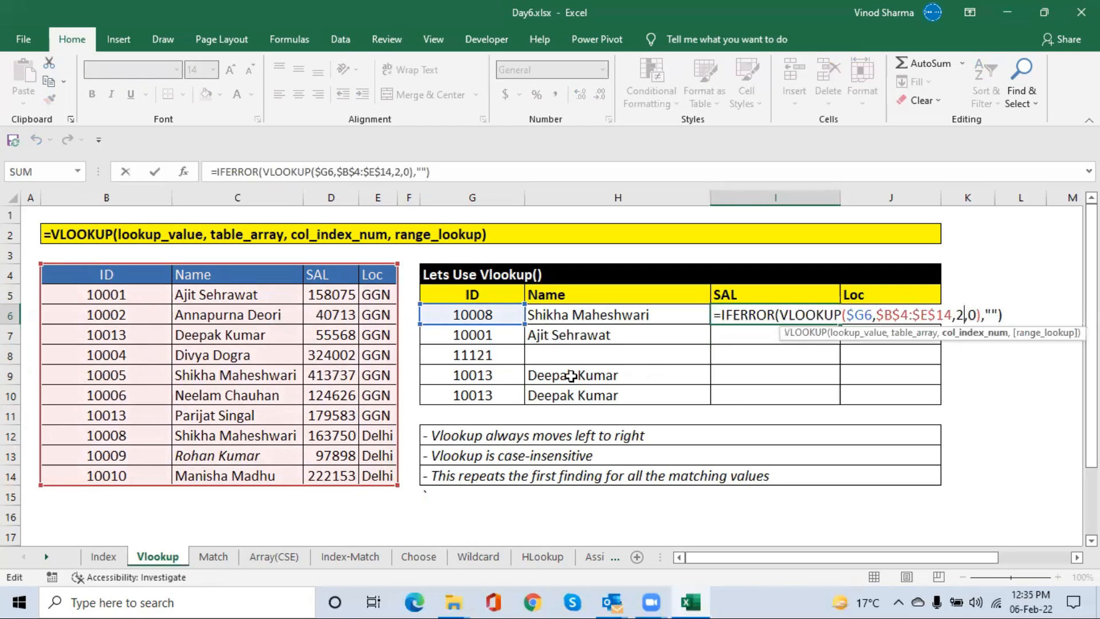
pyautogui.press('BackSpace')
pyautogui.write('3')
pyautogui.press('Return')
# Fill the salary lookup formula from I6 down to I10
pyautogui.press('Return')
pyautogui.press('Up')
pyautogui.press('Up')
pyautogui.hotkey('shift', 'Down')
pyautogui.hotkey('shift', 'Down')
pyautogui.hotkey('shift', 'Down')
pyautogui.hotkey('shift', 'Down')
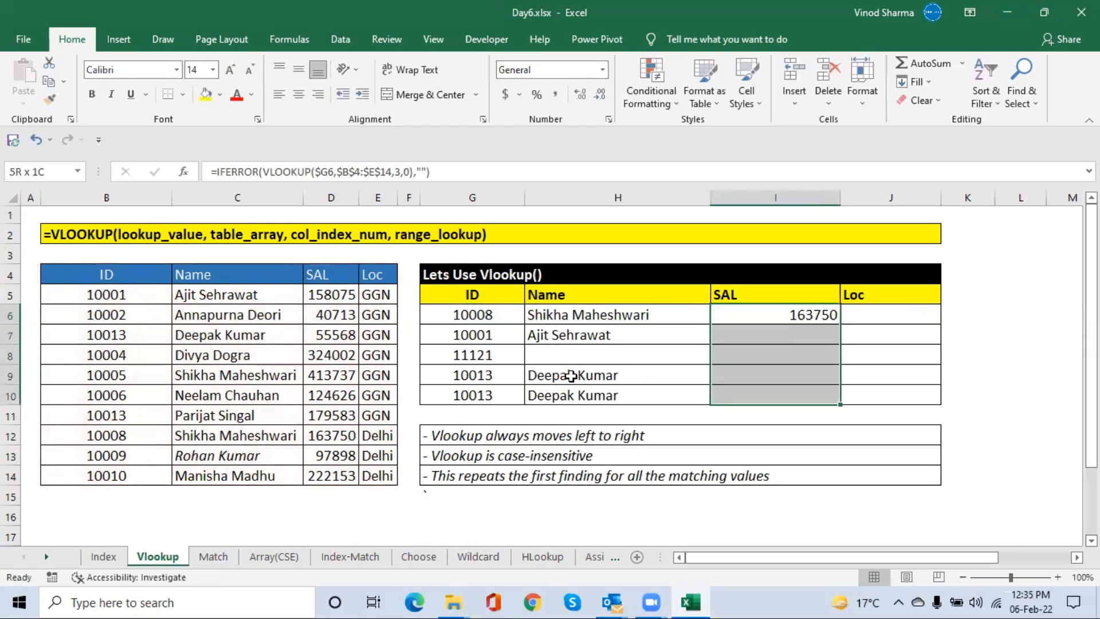
pyautogui.hotkey('ctrl', 'd')
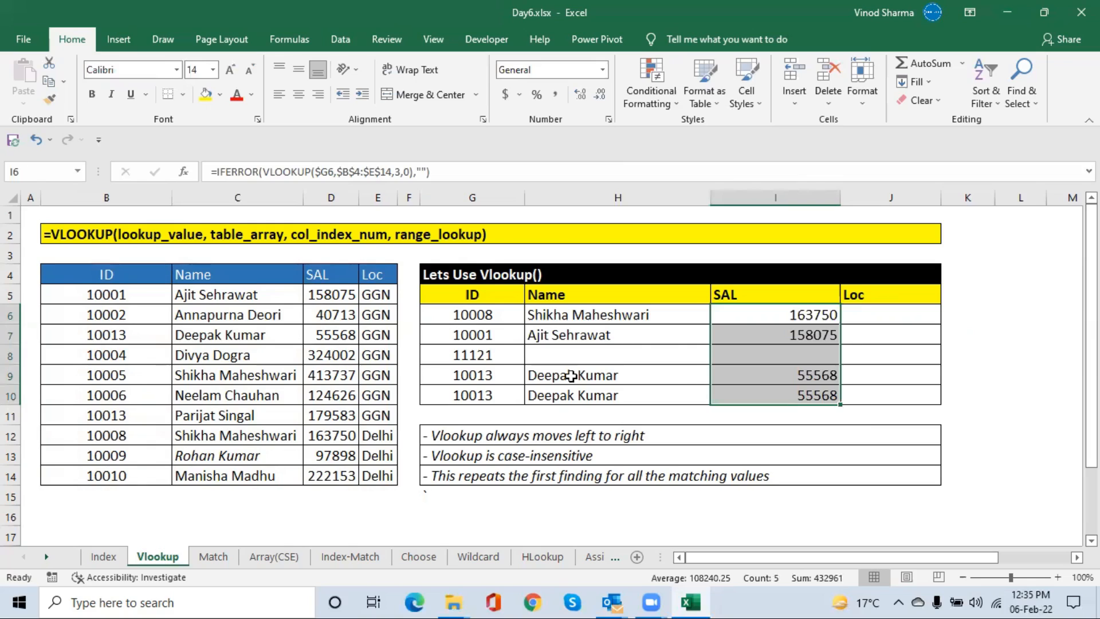
# Go to the Match sheet and select cell B6 in the source table's ID column
pyautogui.hotkey('ctrl', 'pagedown')
pyautogui.press('Left')
pyautogui.press('Left')
pyautogui.press('Left')
pyautogui.press('Left')
pyautogui.press('Left')
pyautogui.press('Left')
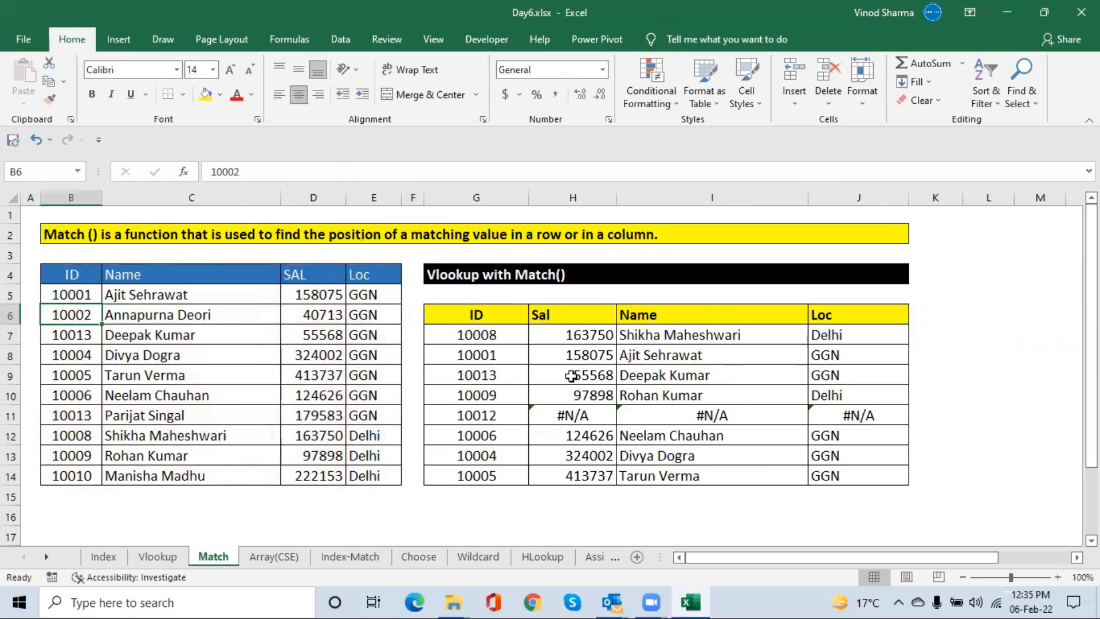
# Clear the existing Sal, Name and Loc results in H7:J14 of the Vlookup with Match() table
pyautogui.press('Right')
pyautogui.press('Right')
pyautogui.press('Right')
pyautogui.press('Right')
pyautogui.press('Right')
pyautogui.press('Right')
pyautogui.press('Right')
pyautogui.press('Down')
pyautogui.press('Left')
pyautogui.hotkey('shift', 'Right')
pyautogui.hotkey('shift', 'Right')
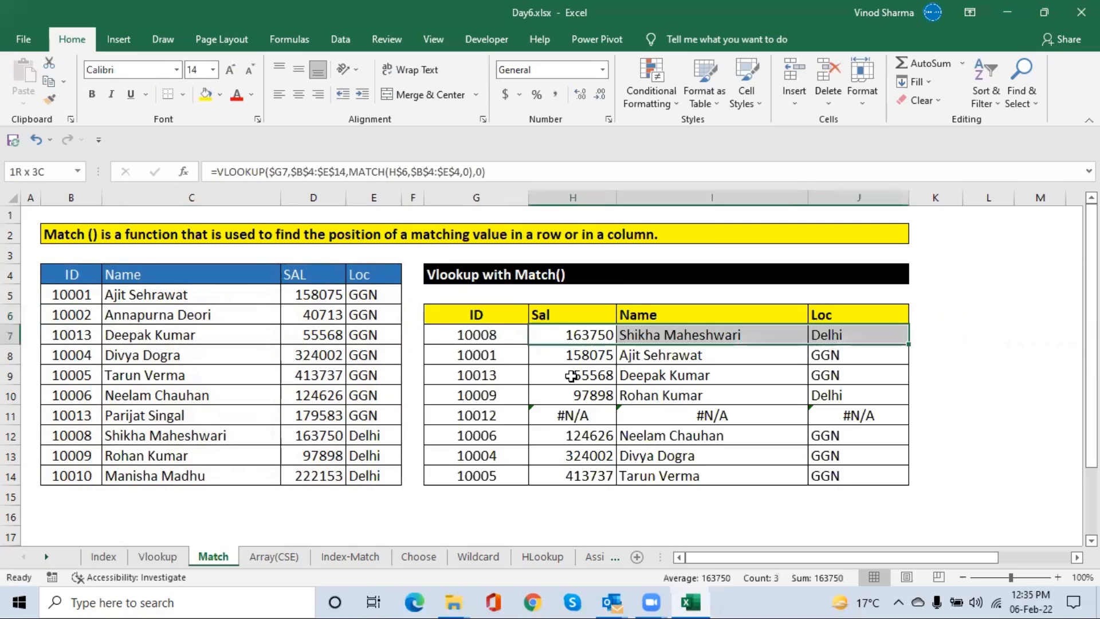
pyautogui.hotkey('shift', 'Down')
pyautogui.hotkey('shift', 'Down')
pyautogui.hotkey('shift', 'Down')
pyautogui.hotkey('shift', 'Down')
pyautogui.hotkey('shift', 'Down')
pyautogui.hotkey('shift', 'Down')
pyautogui.hotkey('shift', 'Down')
pyautogui.press('Delete')
pyautogui.press('Left')
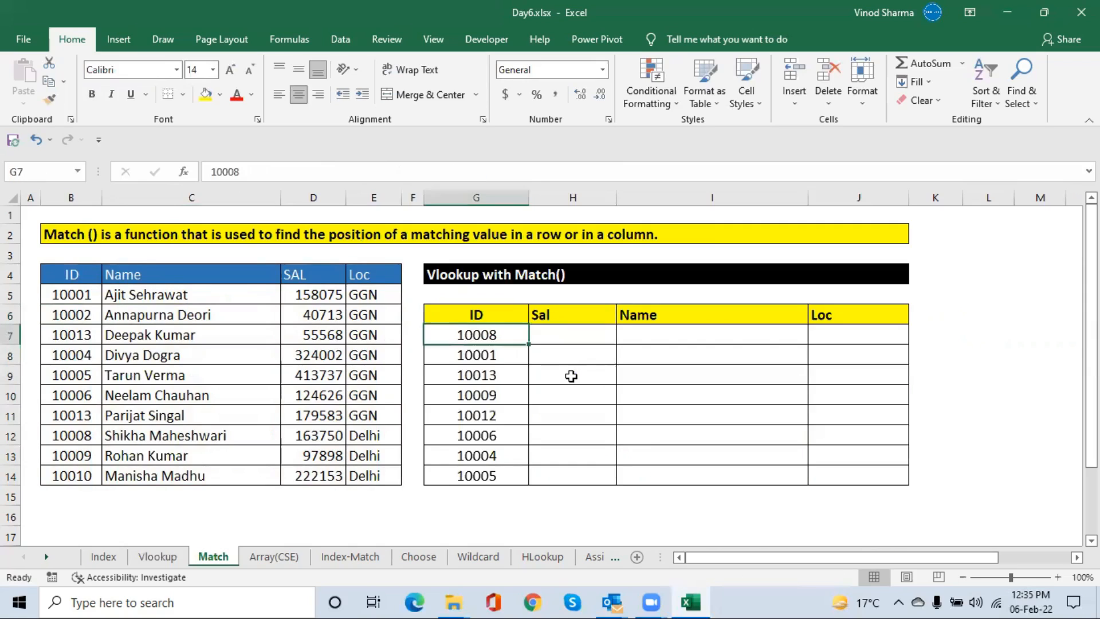
# Compare the ID column and header row of the results table with those of the source table
pyautogui.press('Up')
pyautogui.press('Down')
pyautogui.press('Up')
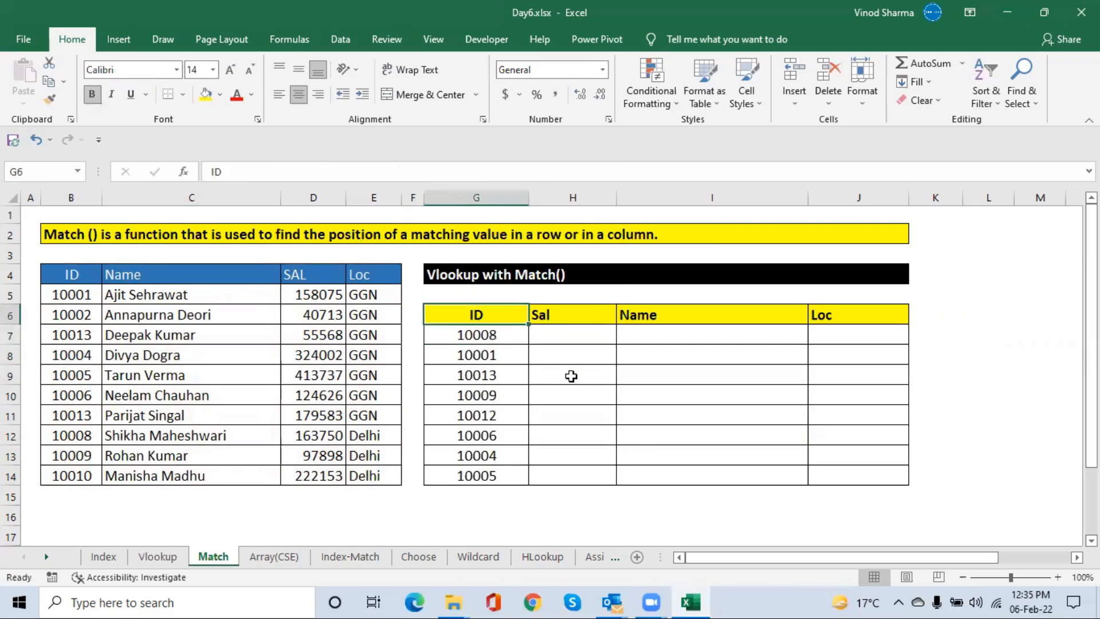
pyautogui.hotkey('ctrl', 'shift', 'Down')
pyautogui.press('Right')
pyautogui.press('Right')
pyautogui.press('Right')
pyautogui.press('Left')
pyautogui.press('Left')
pyautogui.press('Home')
pyautogui.press('Up')
pyautogui.press('Right')
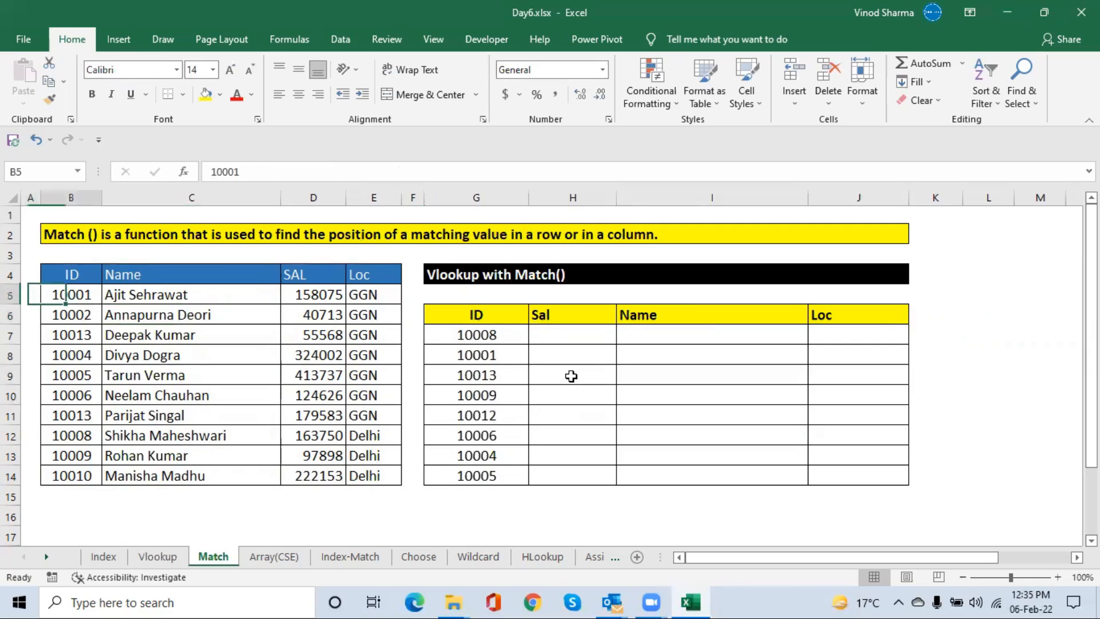
pyautogui.press('Up')
pyautogui.hotkey('ctrl', 'shift', 'Down')
pyautogui.press('Right')
pyautogui.press('Down')
pyautogui.press('Up')
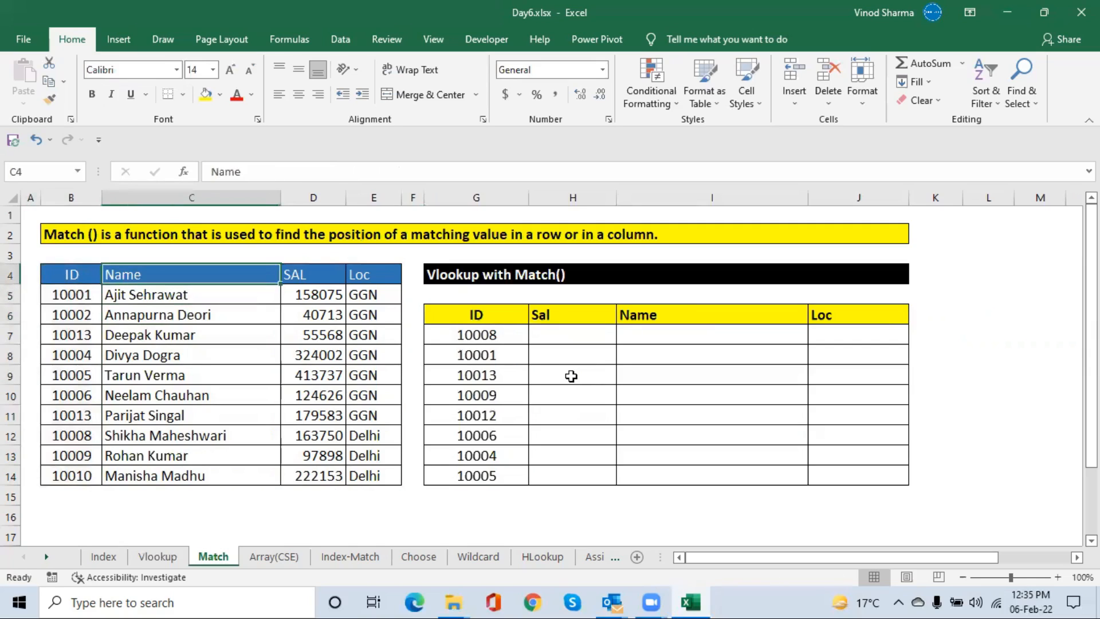
# Start a VLOOKUP formula in H7 with $G7 as the lookup value, locking only the column
pyautogui.press('Right')
pyautogui.press('Right')
pyautogui.press('Right')
pyautogui.press('Right')
pyautogui.press('Down')
pyautogui.press('Down')
pyautogui.press('Down')
pyautogui.press('Right')
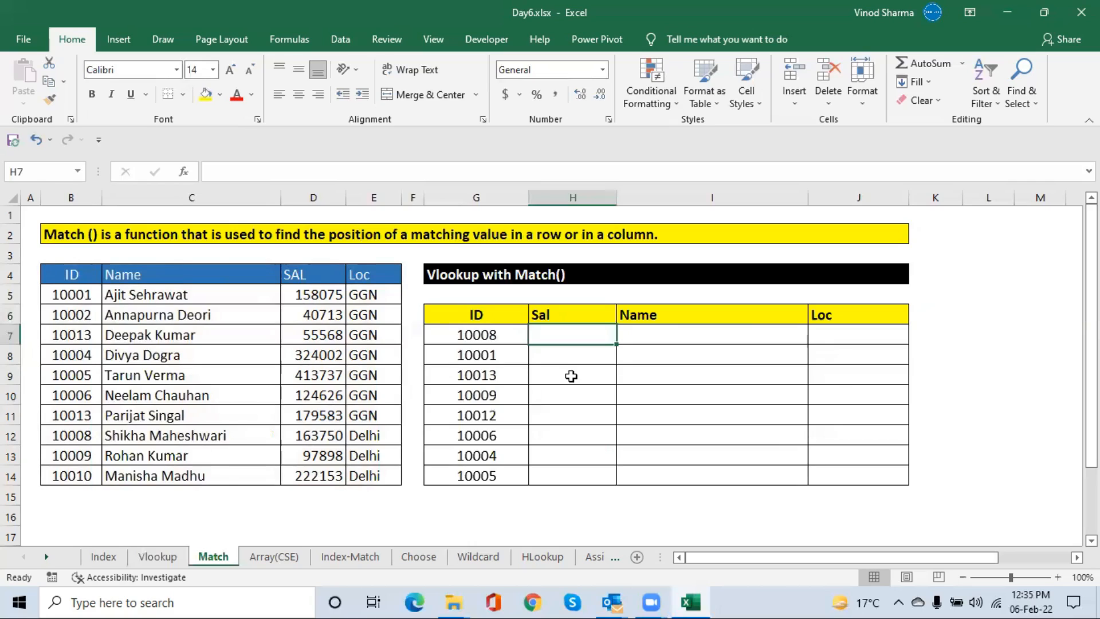
pyautogui.write('=vl')
pyautogui.press('Tab')
pyautogui.press('Left')
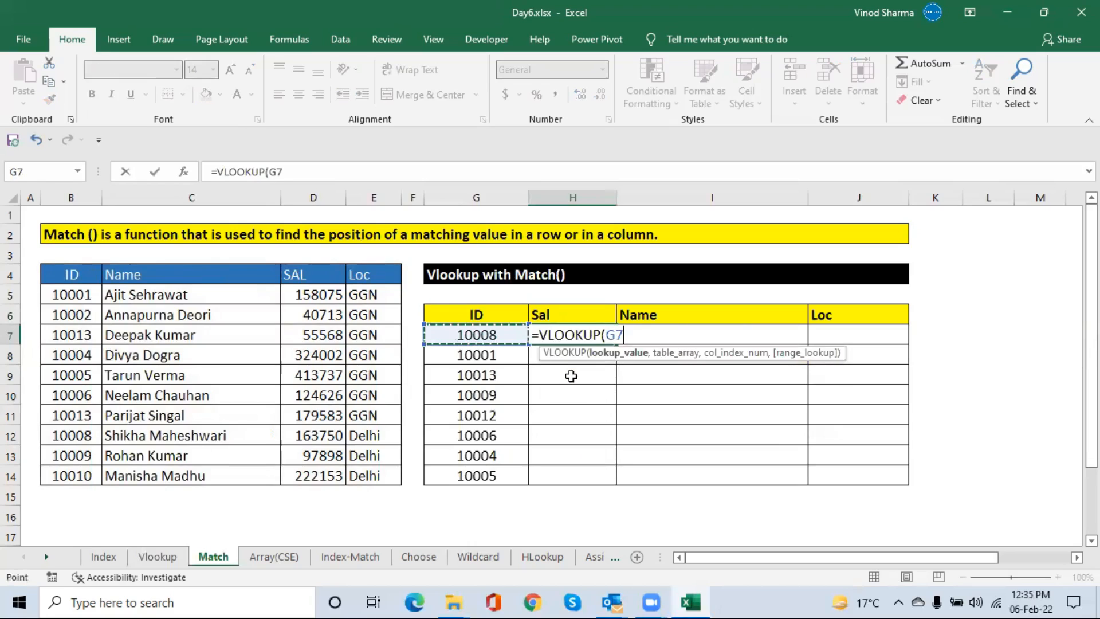
pyautogui.press('F4')
pyautogui.press('F4')
pyautogui.press('F4')
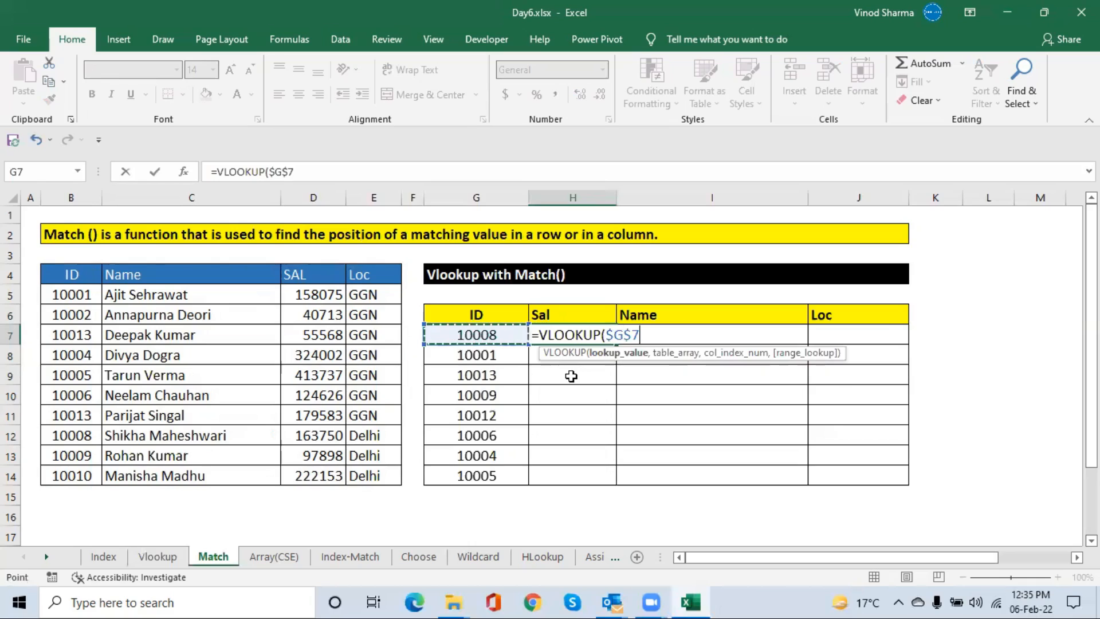
# Set the VLOOKUP table array to $B$4:$E$14 and begin a nested MATCH as the column index
pyautogui.write(',')
pyautogui.press('Left')
pyautogui.press('Home')
pyautogui.press('Up')
pyautogui.press('Up')
pyautogui.press('Up')
pyautogui.press('Right')
pyautogui.hotkey('ctrl', 'shift', 'Right')
pyautogui.hotkey('ctrl', 'shift', 'Down')
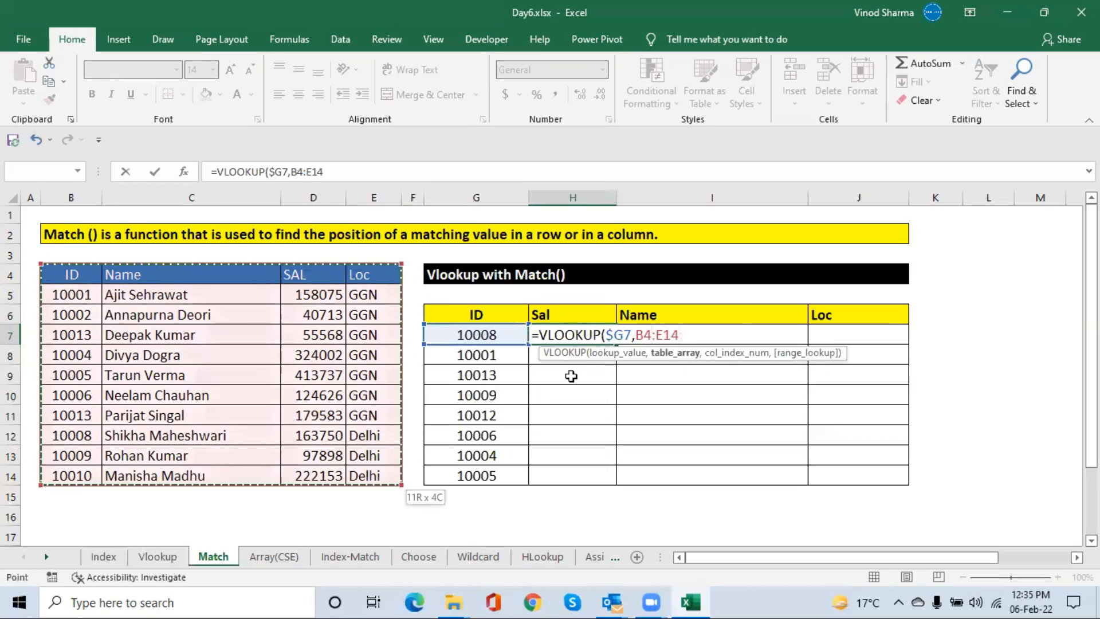
pyautogui.press('F4')
pyautogui.write(',')
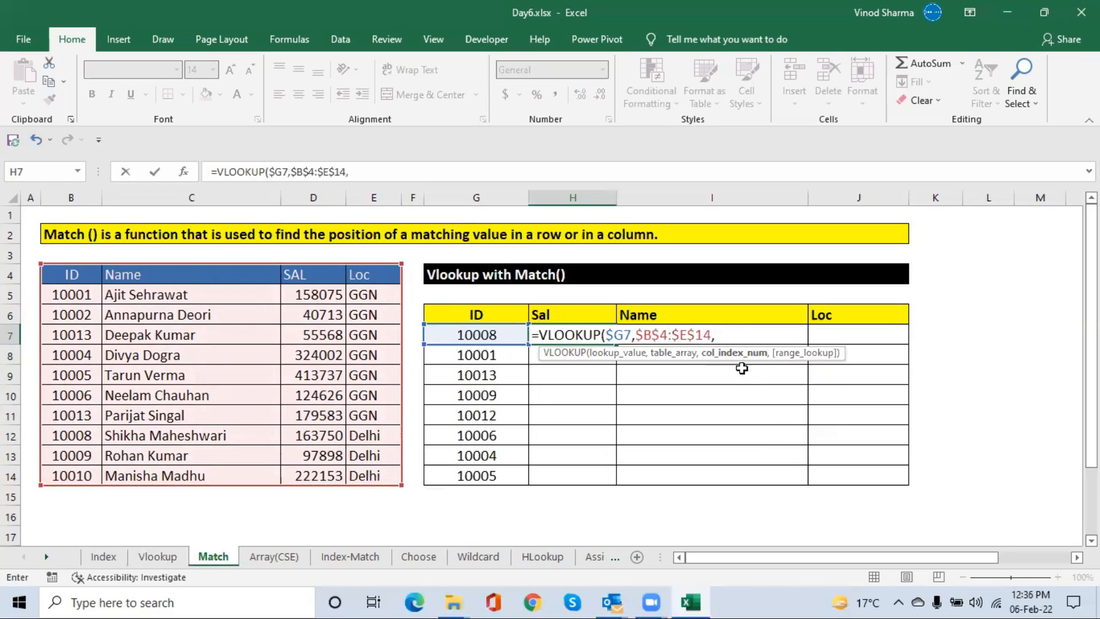
pyautogui.write('mat')
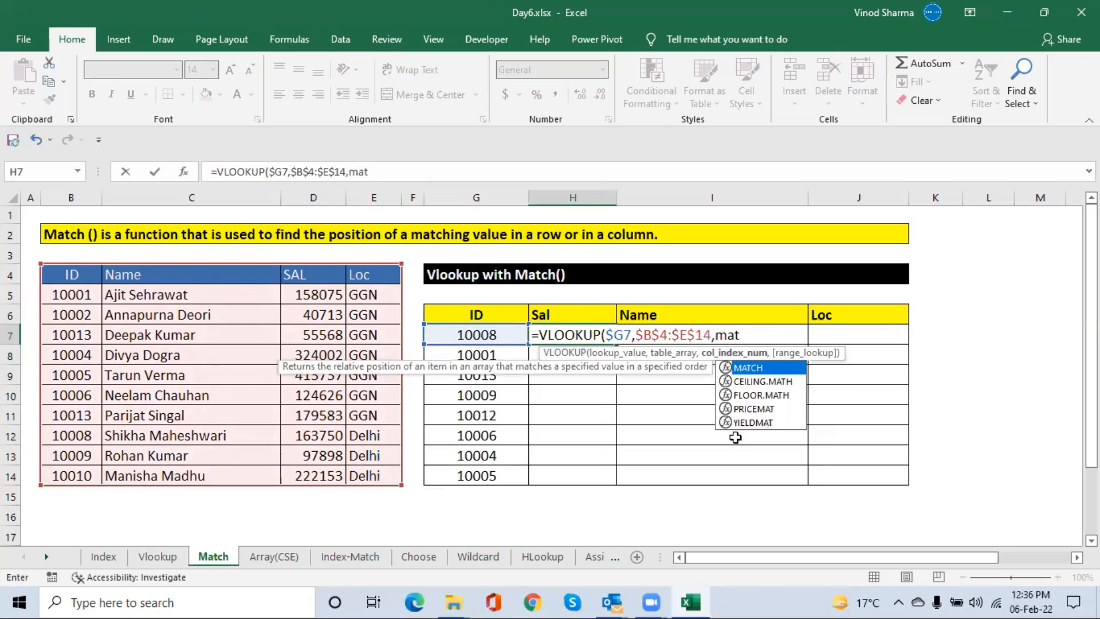
pyautogui.press('Tab')
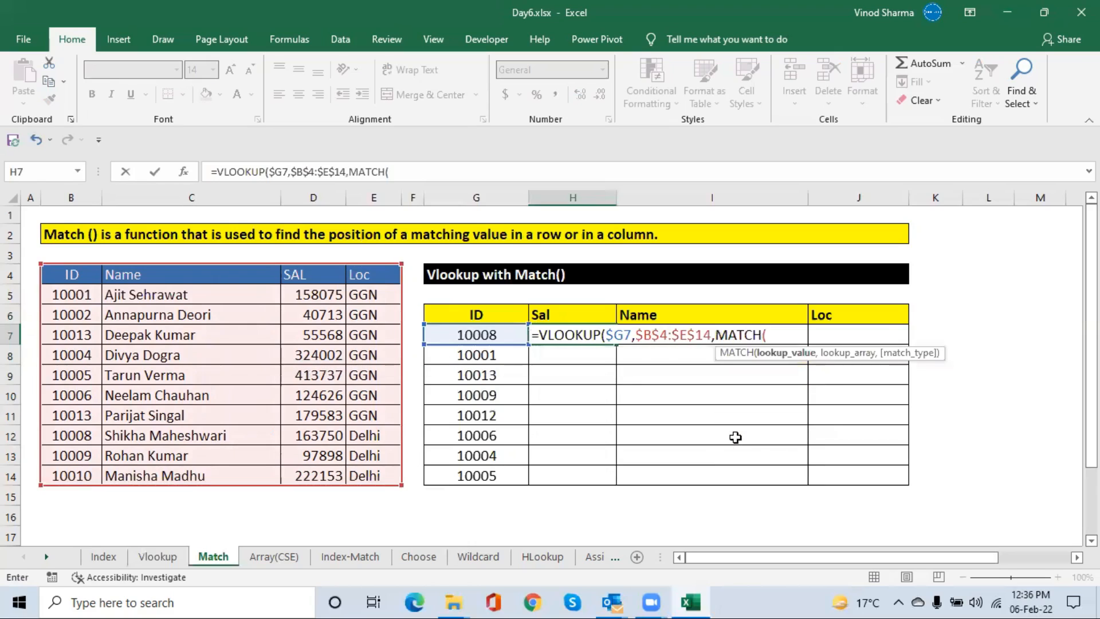
pyautogui.press('Up')
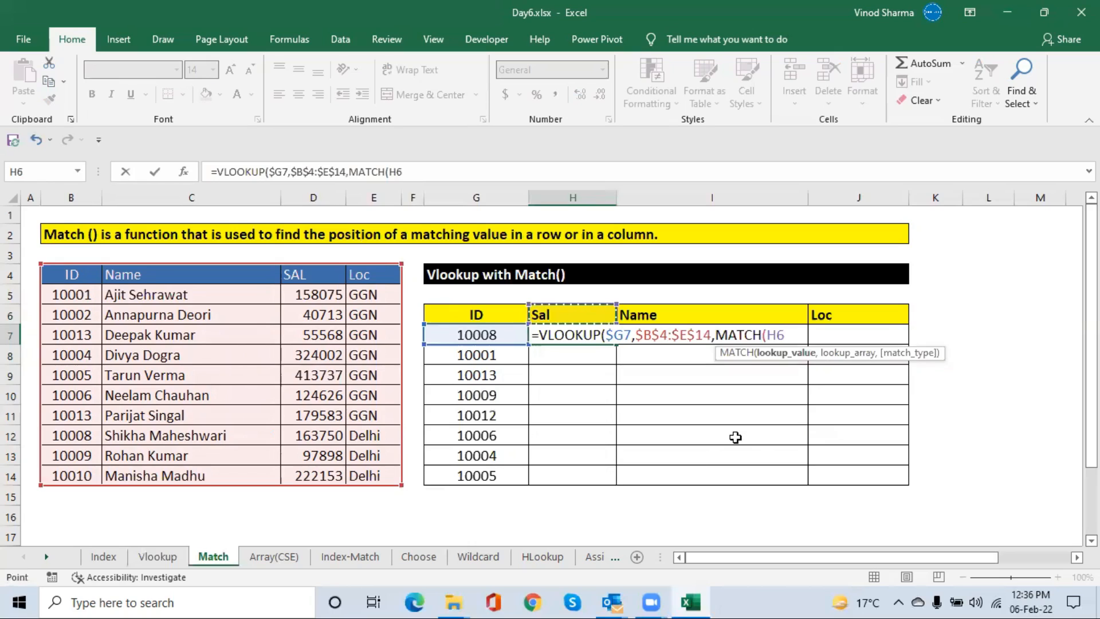
pyautogui.press('F4')
pyautogui.press('F4')
pyautogui.click(736, 437)
pyautogui.write(',')
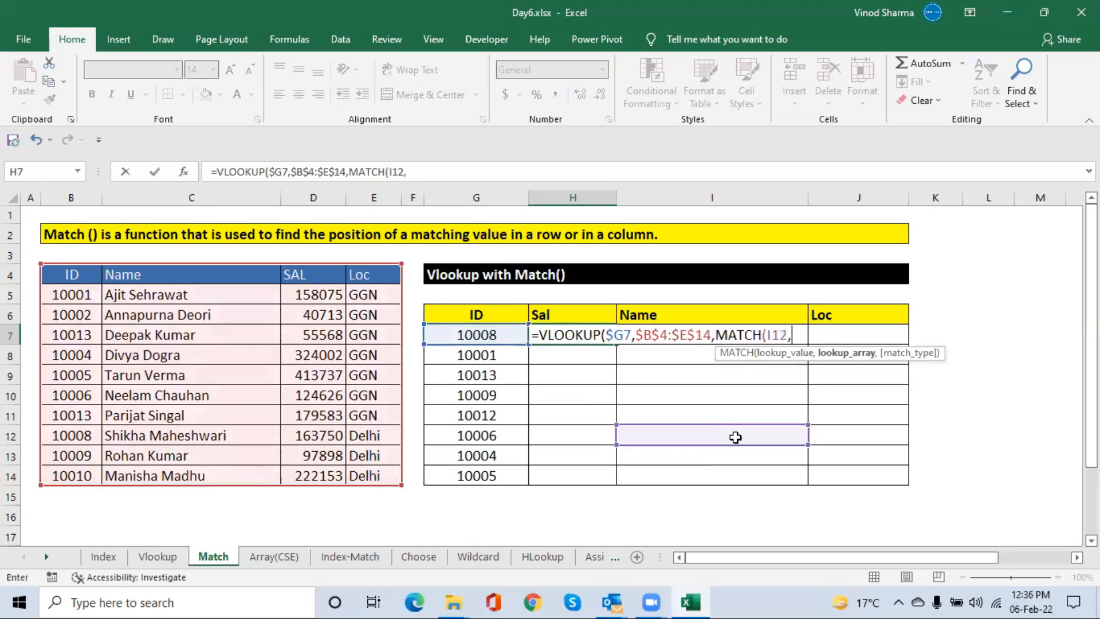
pyautogui.press('BackSpace')
pyautogui.press('BackSpace')
pyautogui.press('BackSpace')
# Set the MATCH lookup value to the Sal header as H$6, locking only the row
pyautogui.press('Up')
pyautogui.press('Up')
pyautogui.press('Down')
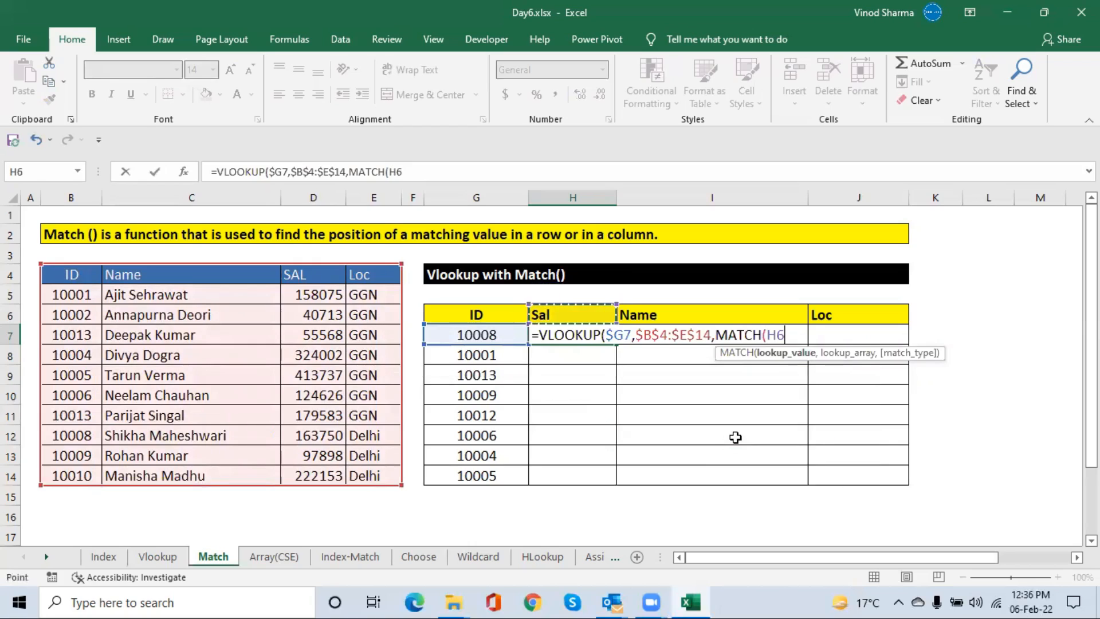
pyautogui.press('F4')
pyautogui.press('F4')
# Set the MATCH lookup array to the source table's header row as $B$4:$E$4
pyautogui.write(',')
pyautogui.press('Left')
pyautogui.press('Left')
pyautogui.press('Left')
pyautogui.press('Left')
pyautogui.press('Left')
pyautogui.press('Up')
pyautogui.press('Up')
pyautogui.press('Up')
pyautogui.press('Left')
pyautogui.hotkey('shift', 'Right')
pyautogui.hotkey('shift', 'Right')
pyautogui.hotkey('shift', 'Right')
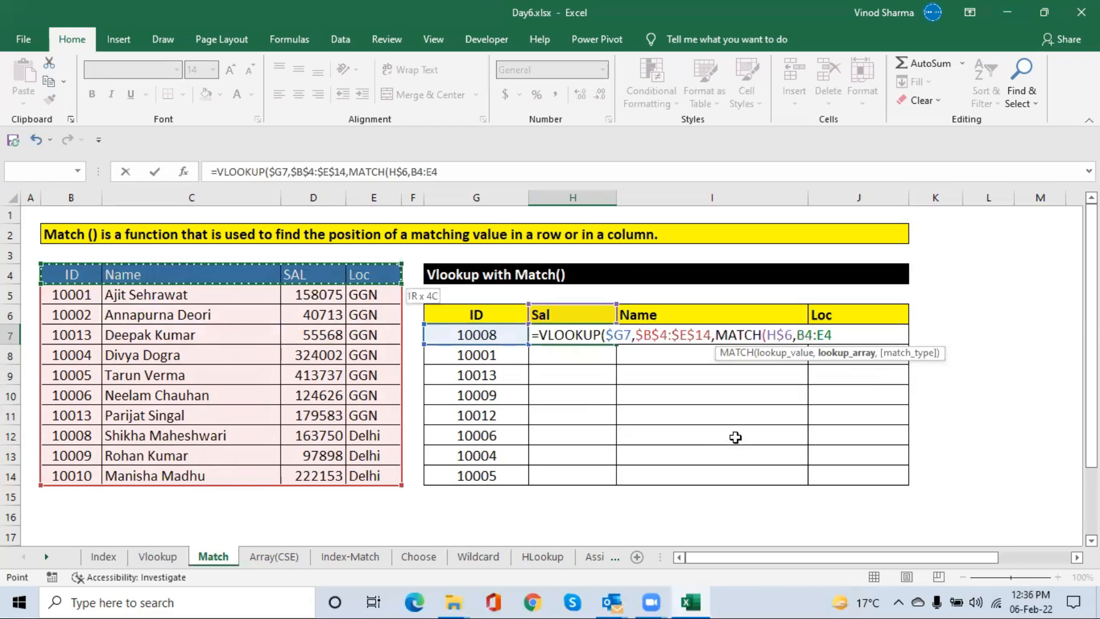
pyautogui.press('F4')
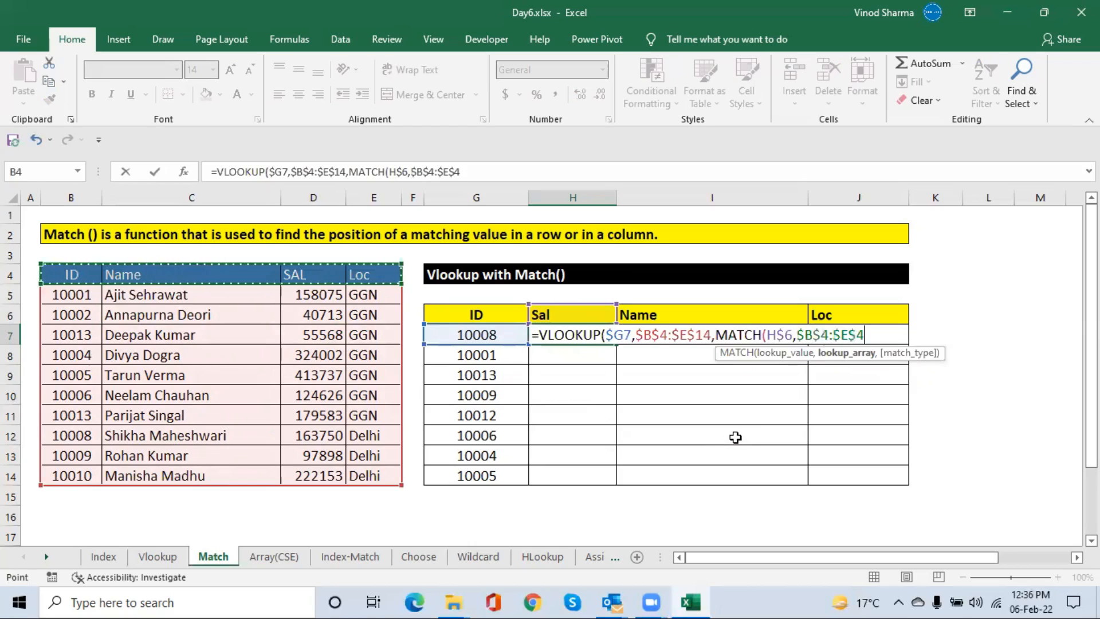
# Finish the H7 formula with exact match 0 for both the MATCH and the VLOOKUP
pyautogui.write(',0')
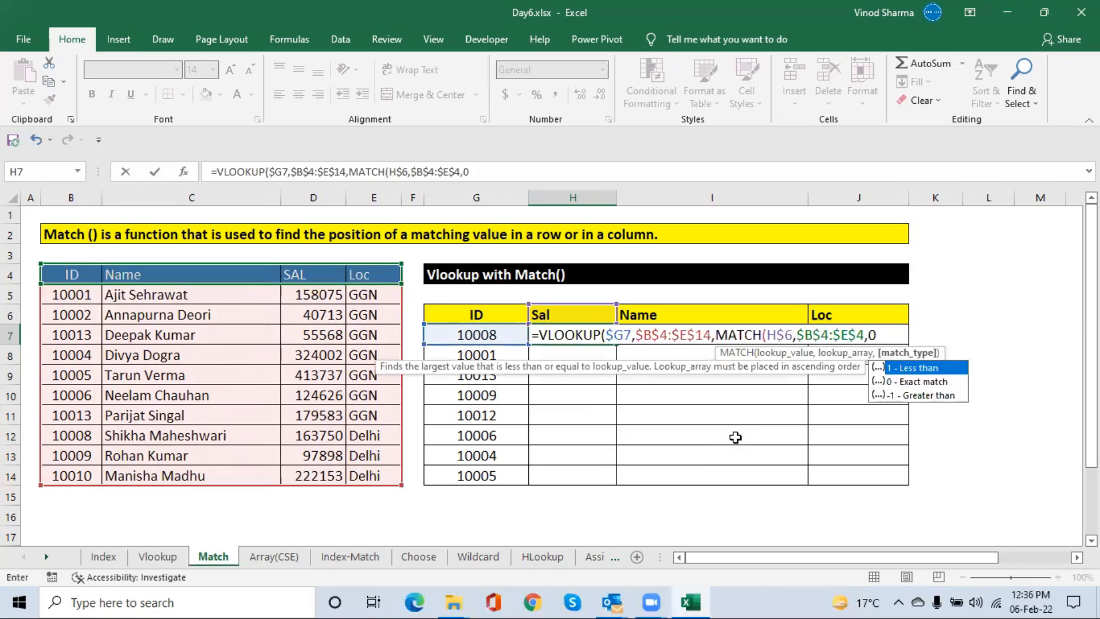
pyautogui.write('),0),0')
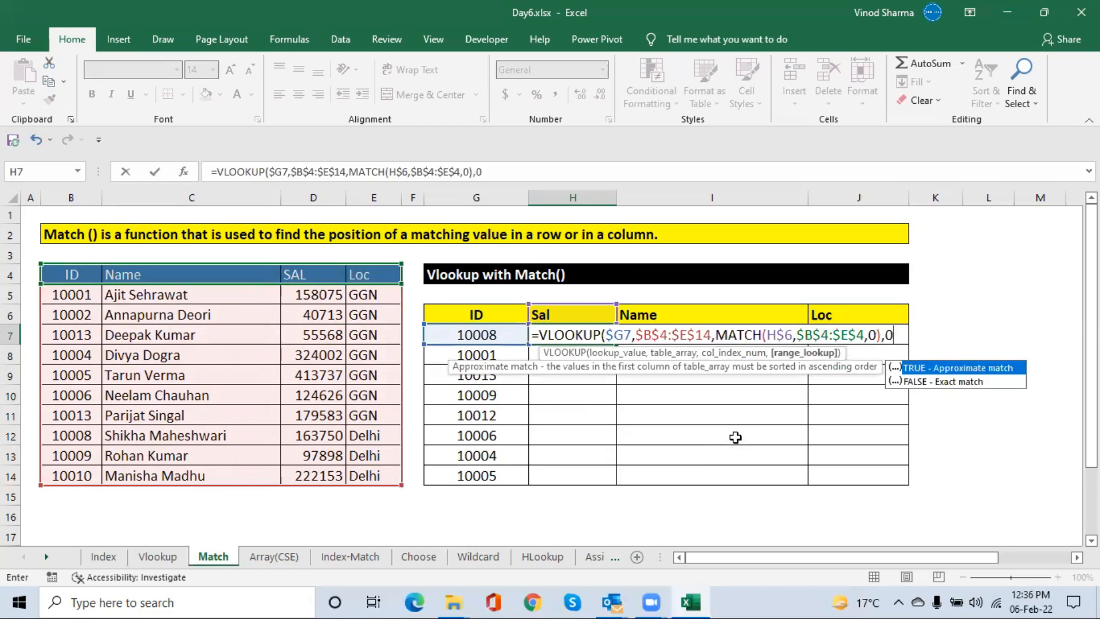
pyautogui.press('Return')
# Fill the H7 formula across and down the whole range H7:J14
pyautogui.press('Up')
pyautogui.hotkey('shift', 'Right')
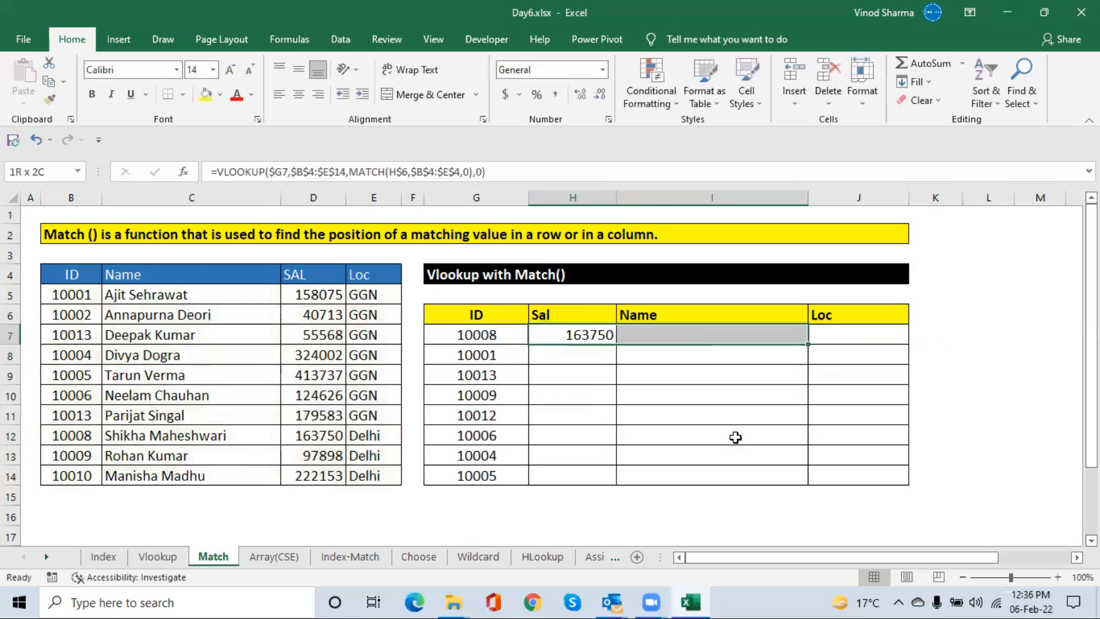
pyautogui.hotkey('shift', 'Right')
pyautogui.hotkey('shift', 'Right')
pyautogui.hotkey('shift', 'Left')
pyautogui.hotkey('shift', 'Down')
pyautogui.hotkey('shift', 'Down')
pyautogui.hotkey('shift', 'Down')
pyautogui.hotkey('shift', 'Down')
pyautogui.hotkey('shift', 'Down')
pyautogui.hotkey('shift', 'Down')
pyautogui.hotkey('shift', 'Down')
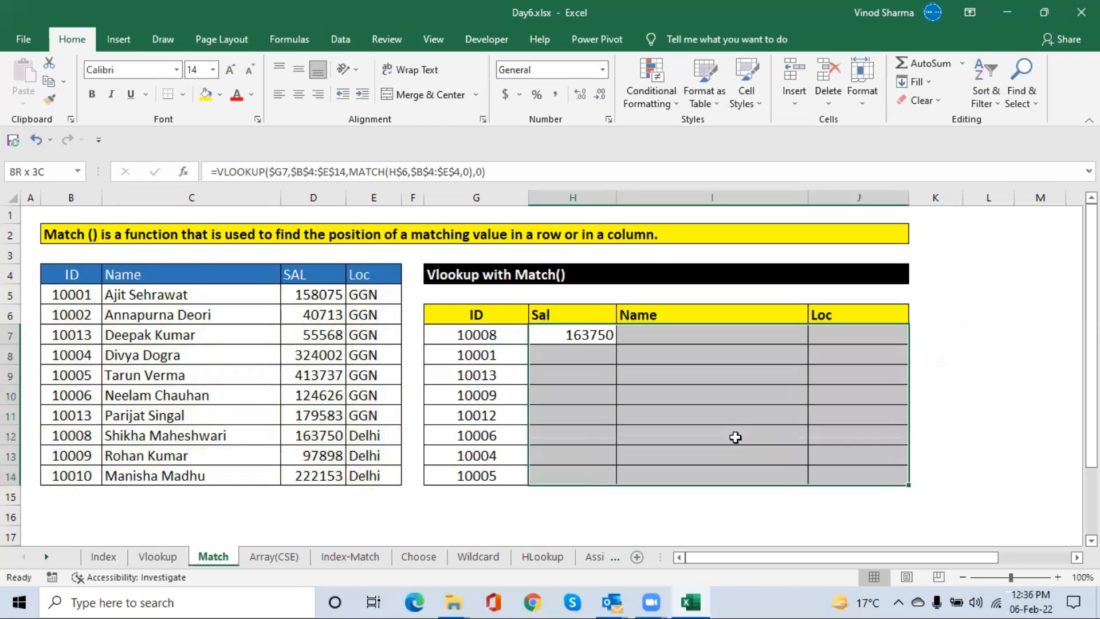
pyautogui.hotkey('ctrl', 'r')
pyautogui.hotkey('ctrl', 'd')
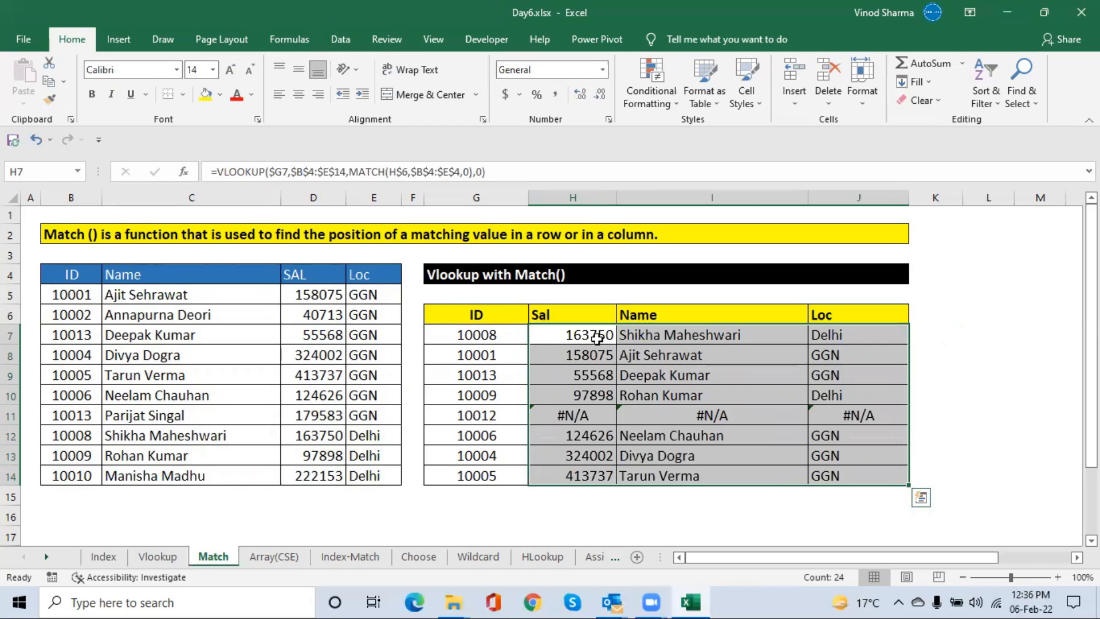
# Inspect the references used by the VLOOKUP and MATCH formula in H7 without changing it
pyautogui.click(573, 334)
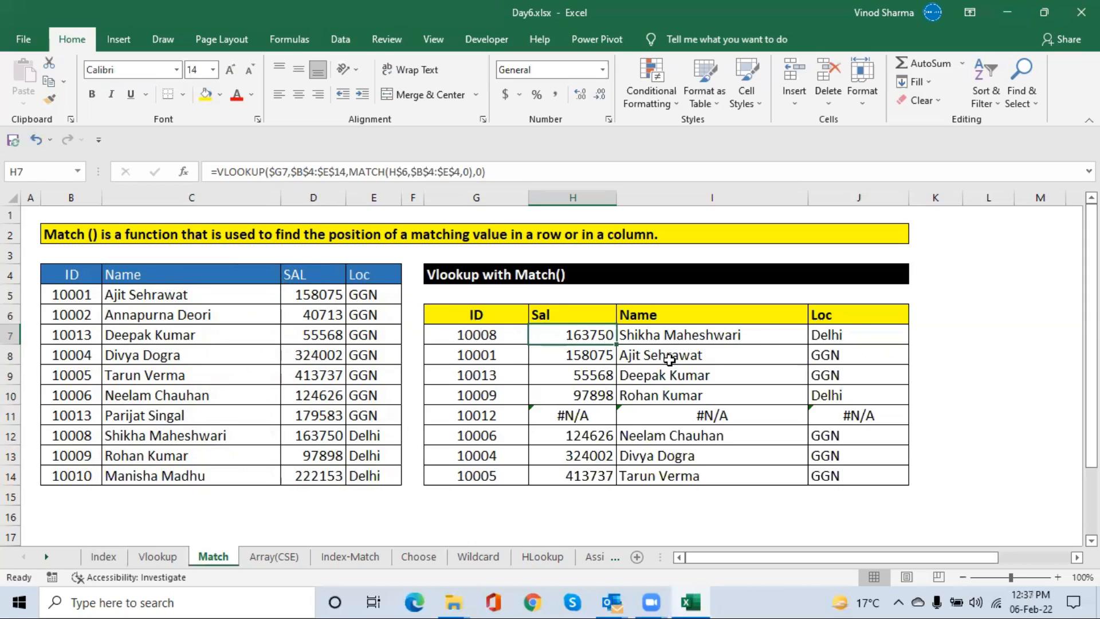
pyautogui.press('F2')
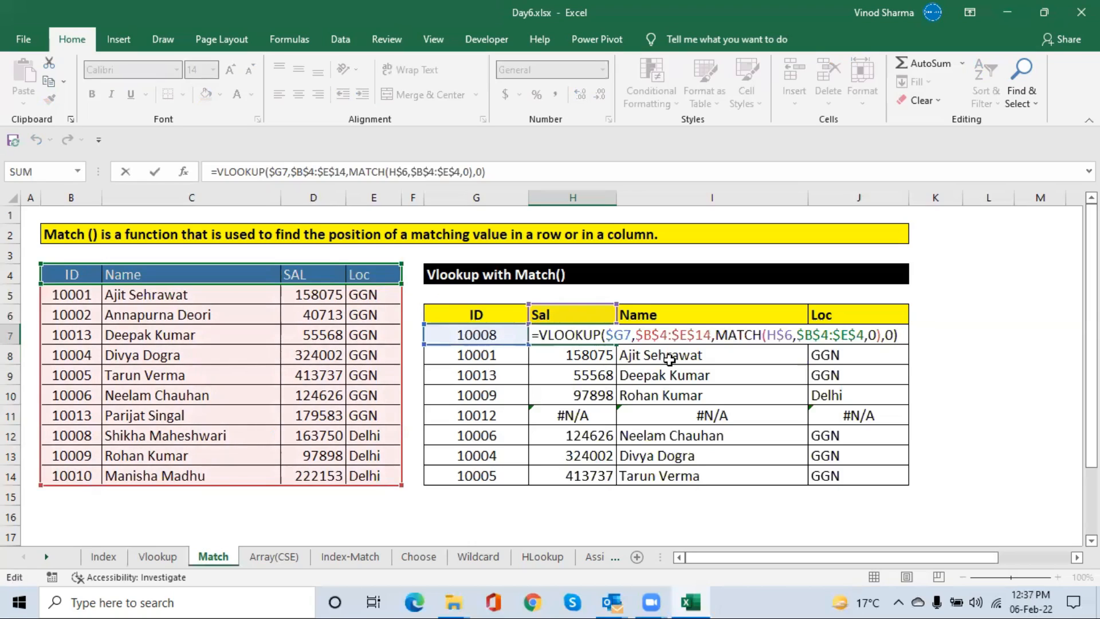
pyautogui.press('Escape')
# Try renaming the Sal header in H6 to Salary and undo the change
pyautogui.press('Up')
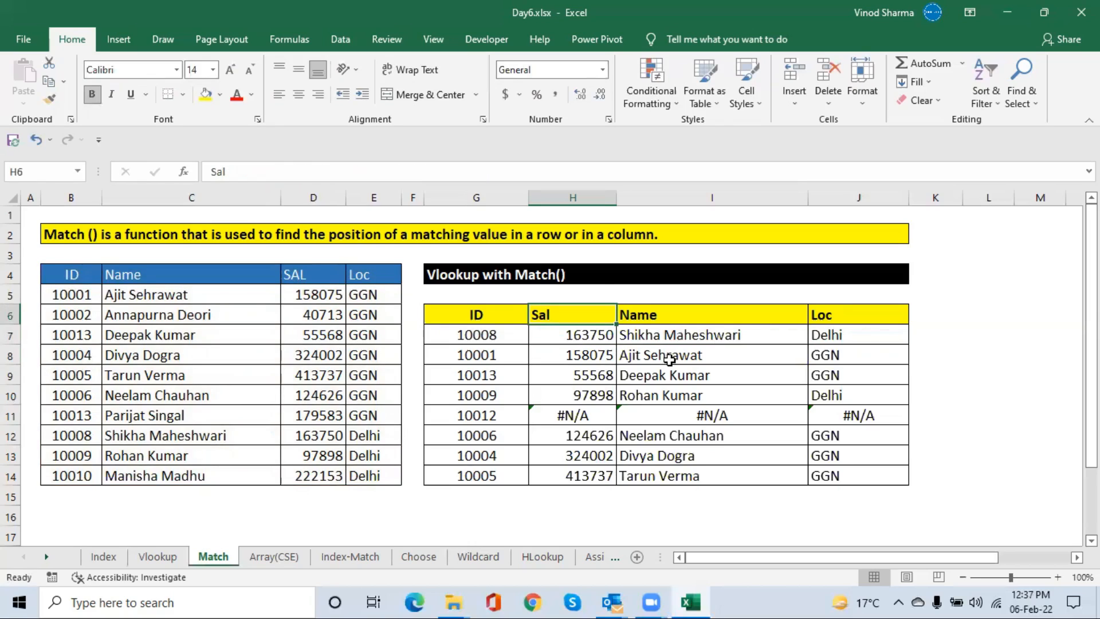
pyautogui.hotkey('ctrl', 'shift', 'Right')
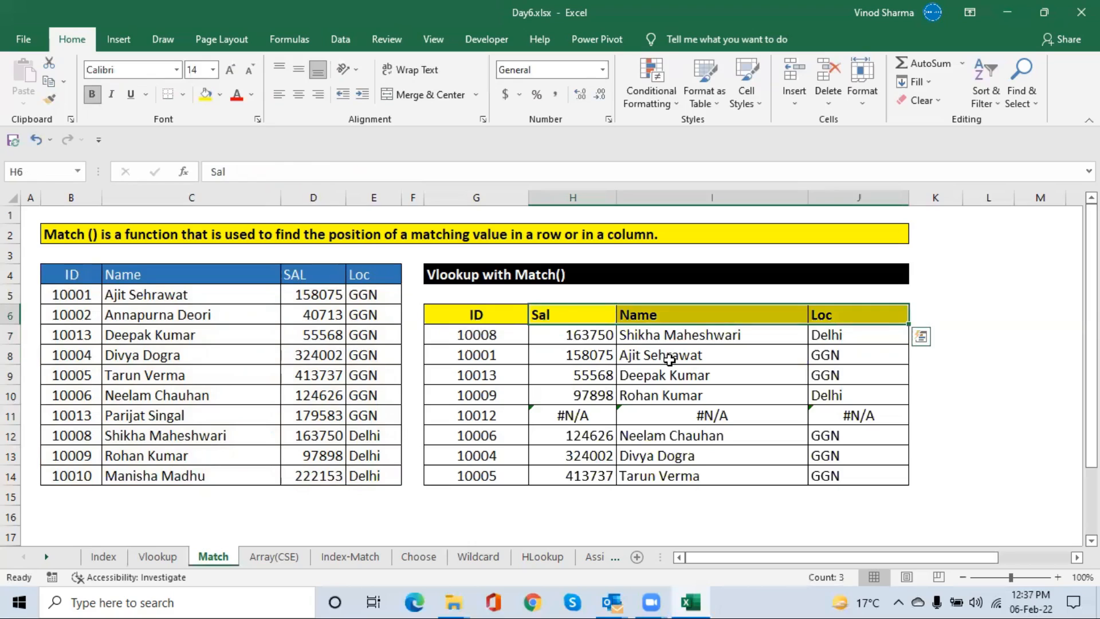
pyautogui.hotkey('shift', 'Left')
pyautogui.hotkey('shift', 'Left')
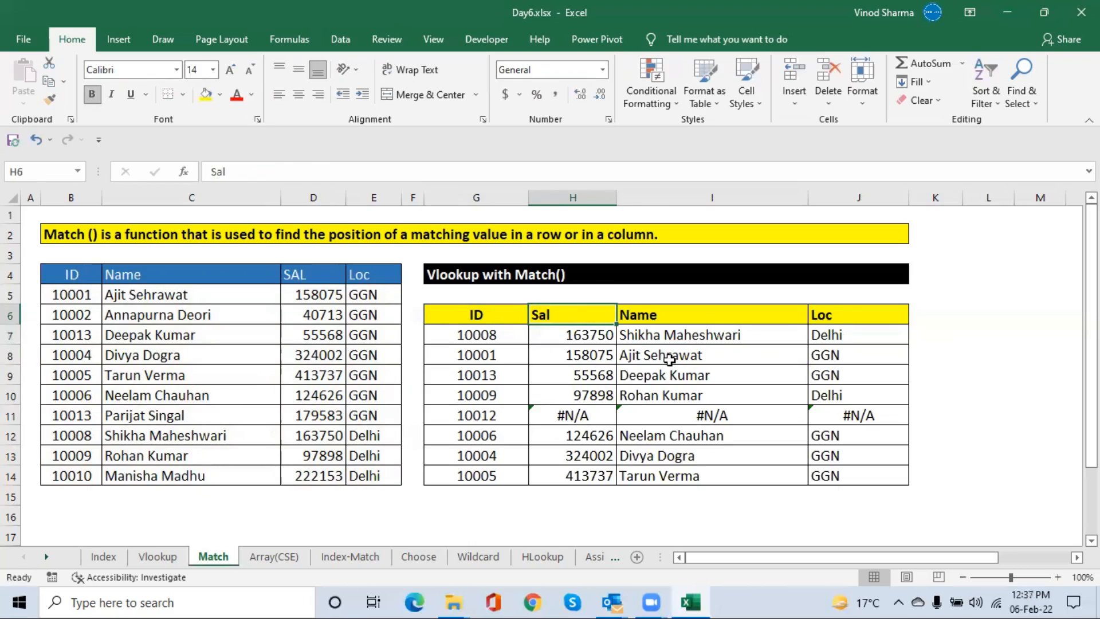
pyautogui.write('Salary')
pyautogui.press('Return')
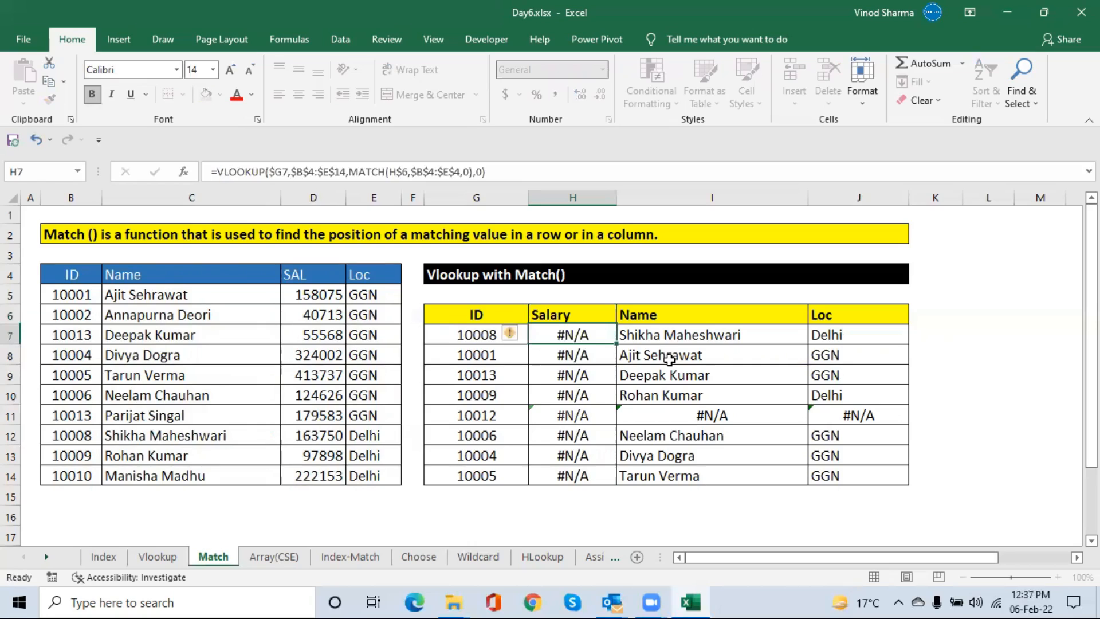
pyautogui.press('Up')
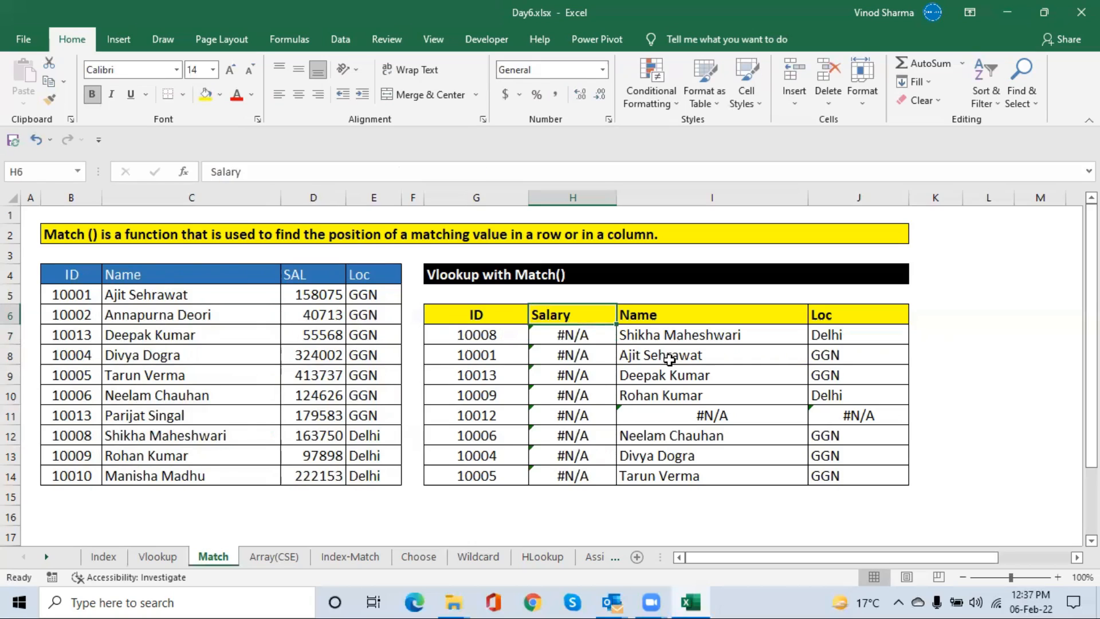
pyautogui.hotkey('ctrl', 'z')
# Compare the header names in the source table's row 4 with those in the results table's row 6
pyautogui.press('Left')
pyautogui.press('Left')
pyautogui.press('Left')
pyautogui.press('Left')
pyautogui.press('Up')
pyautogui.press('Up')
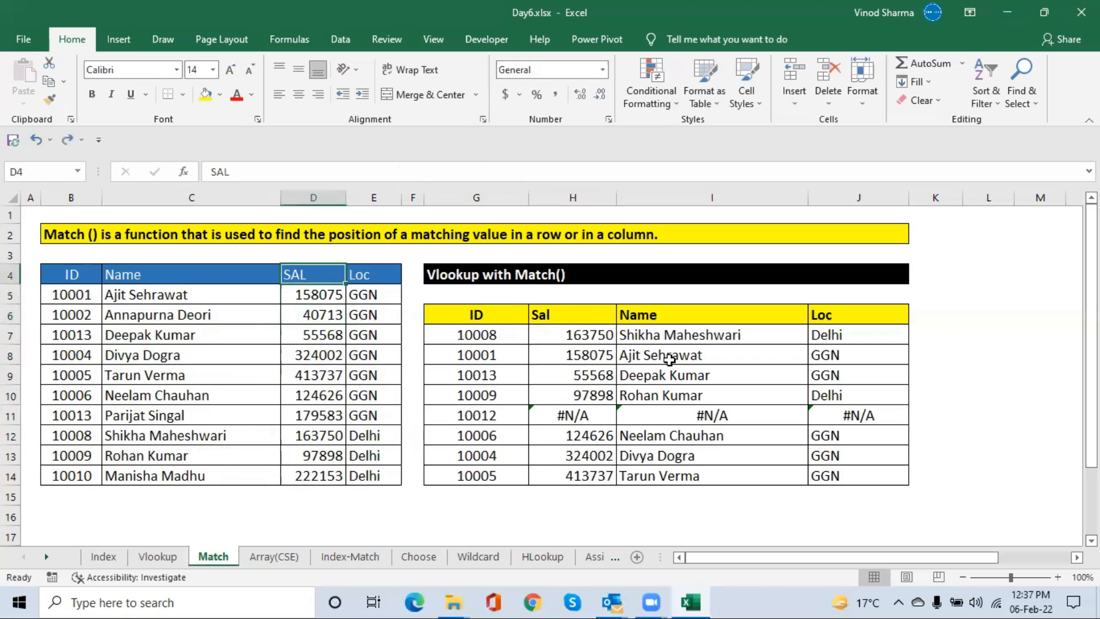
pyautogui.press('Left')
pyautogui.press('Left')
pyautogui.press('Right')
pyautogui.press('Right')
pyautogui.press('Right')
pyautogui.press('Right')
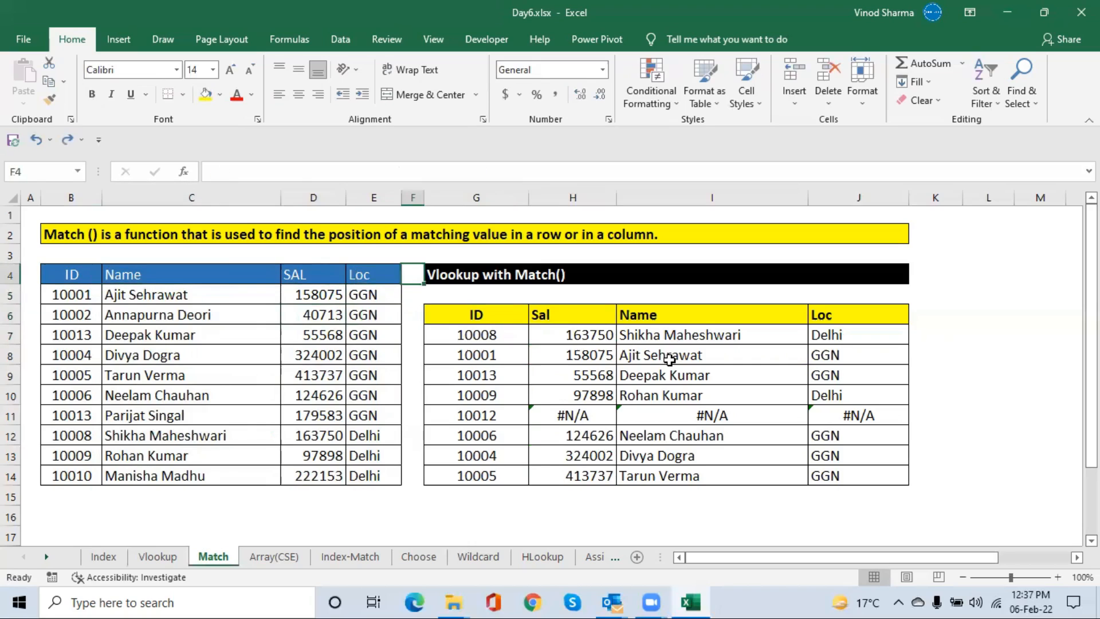
pyautogui.press('Down')
pyautogui.press('Down')
pyautogui.press('Right')
pyautogui.press('Right')
pyautogui.press('Right')
pyautogui.press('Right')
pyautogui.press('Left')
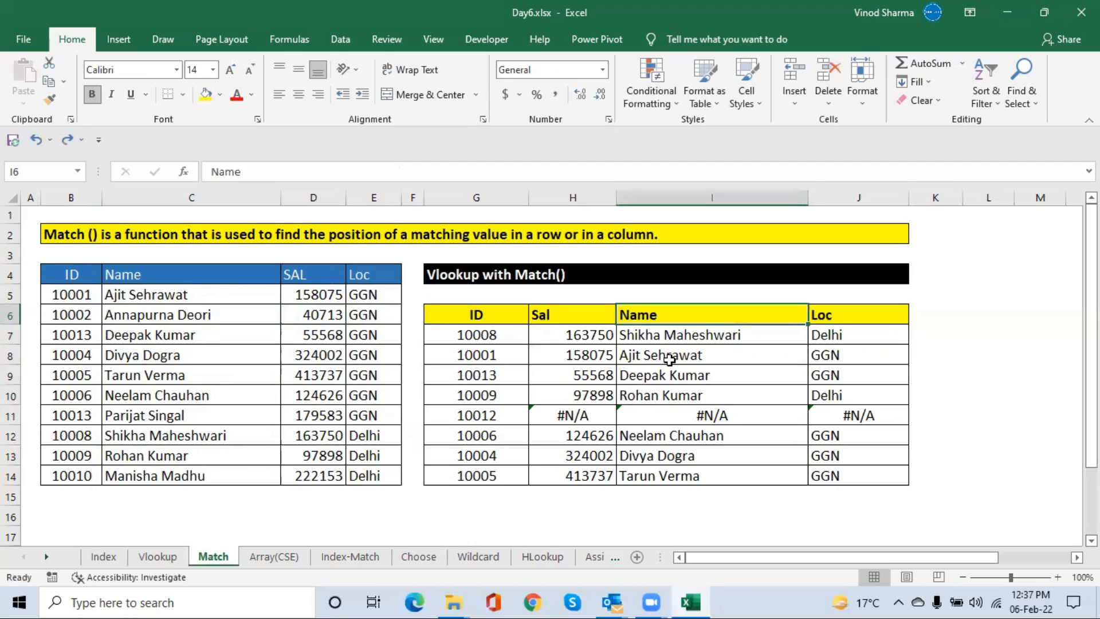
pyautogui.press('Left')
pyautogui.press('Left')
pyautogui.press('Right')
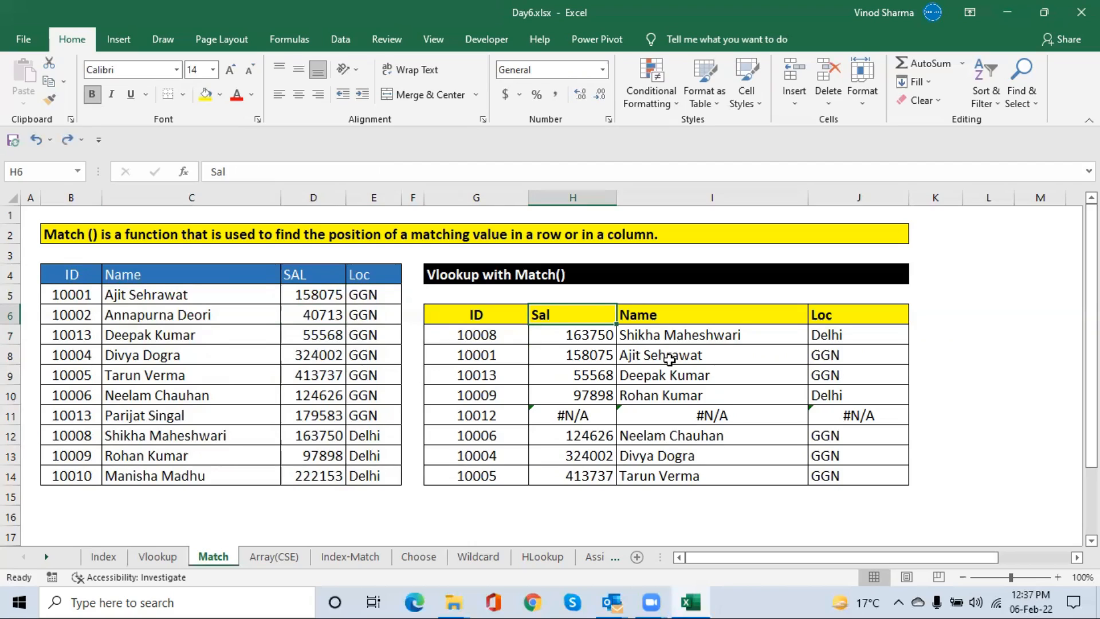
# Go to the Array(CSE) sheet and clear the existing lookup results in H7:J10
pyautogui.hotkey('ctrl', 'pagedown')
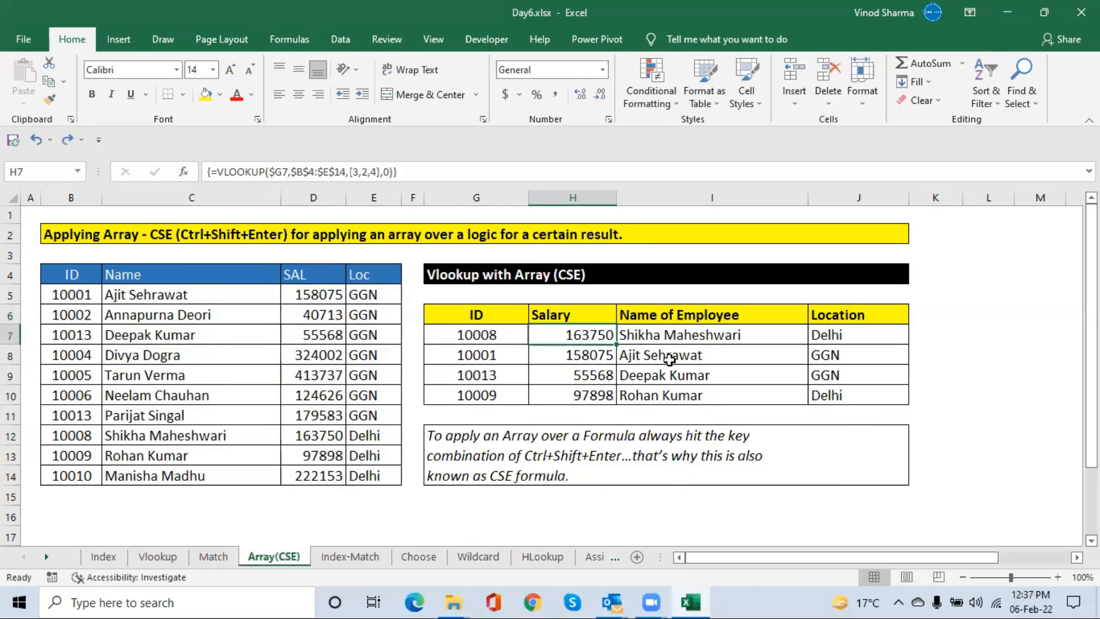
pyautogui.press('Left')
pyautogui.press('Right')
pyautogui.hotkey('ctrl', 'shift', 'Right')
pyautogui.hotkey('ctrl', 'shift', 'Down')
pyautogui.press('Delete')
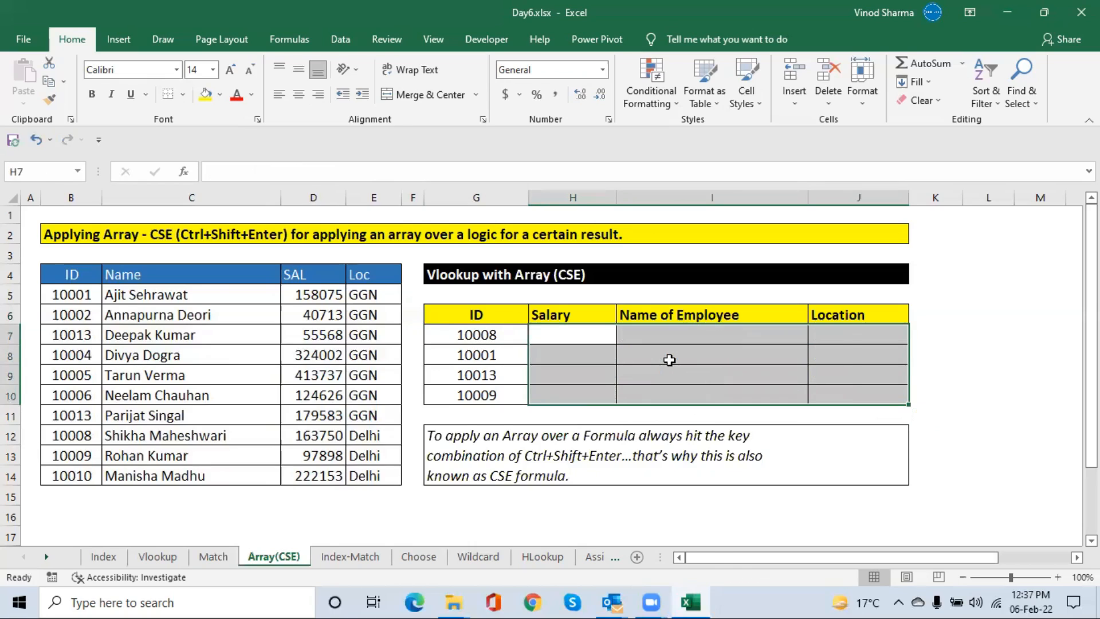
# Compare the Salary and Name of Employee headers in row 6 with the SAL and Name headers in the source table's row 4
pyautogui.press('Left')
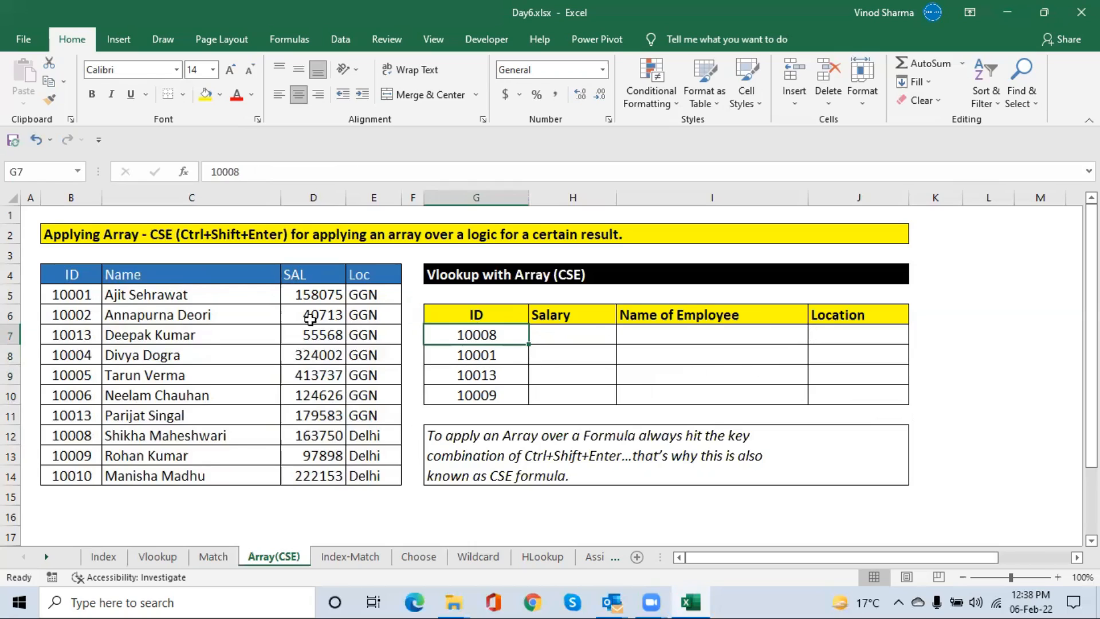
pyautogui.click(561, 339)
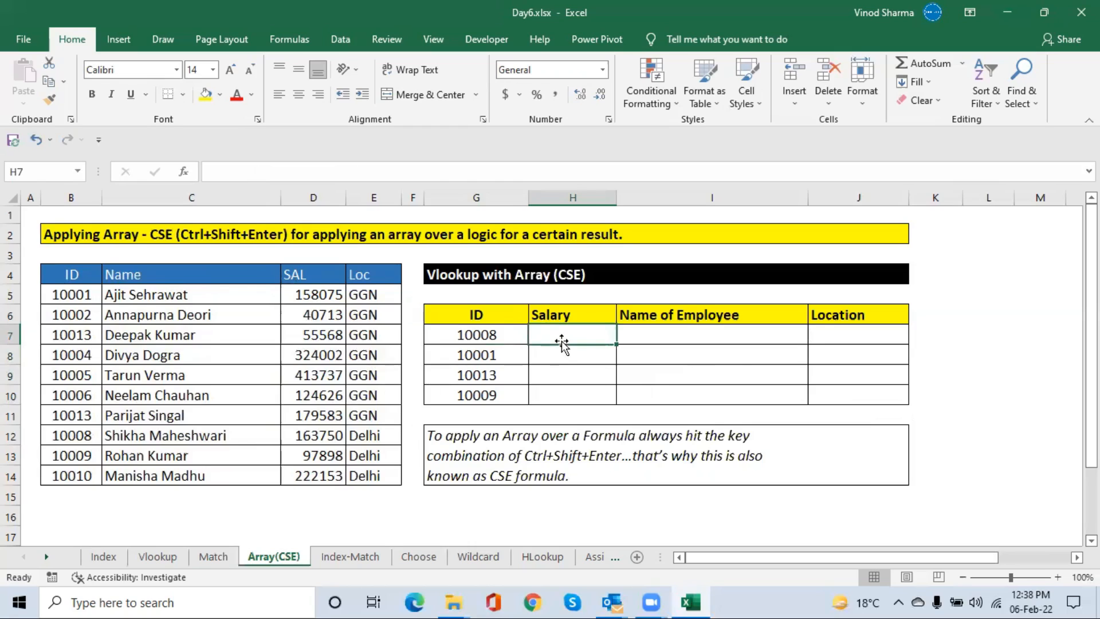
pyautogui.click(564, 315)
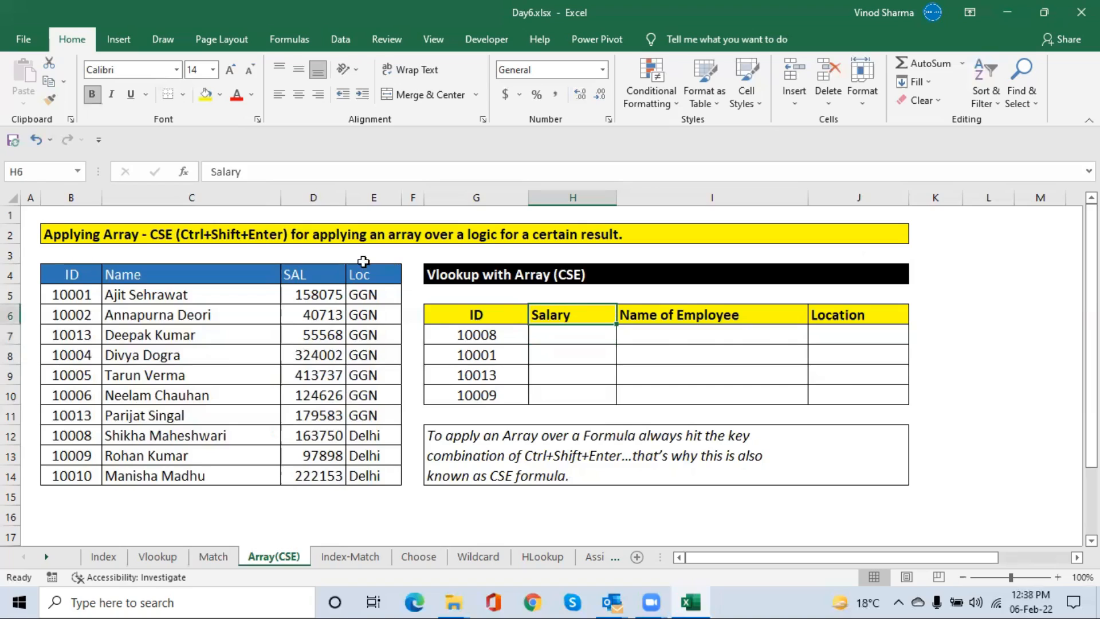
pyautogui.click(306, 281)
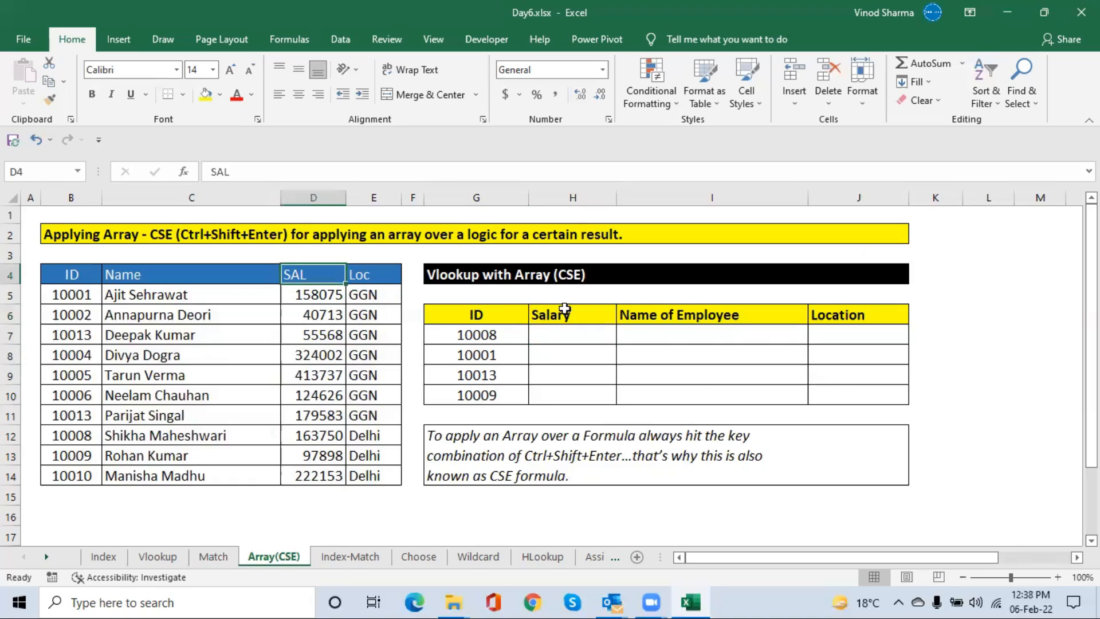
pyautogui.click(649, 309)
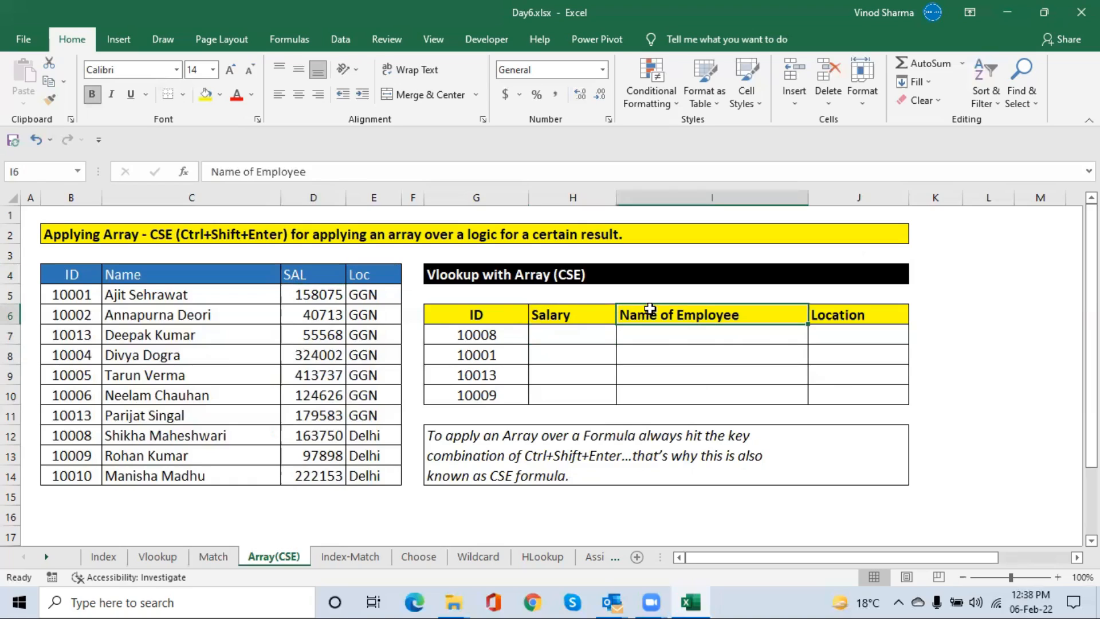
pyautogui.click(254, 277)
pyautogui.click(574, 333)
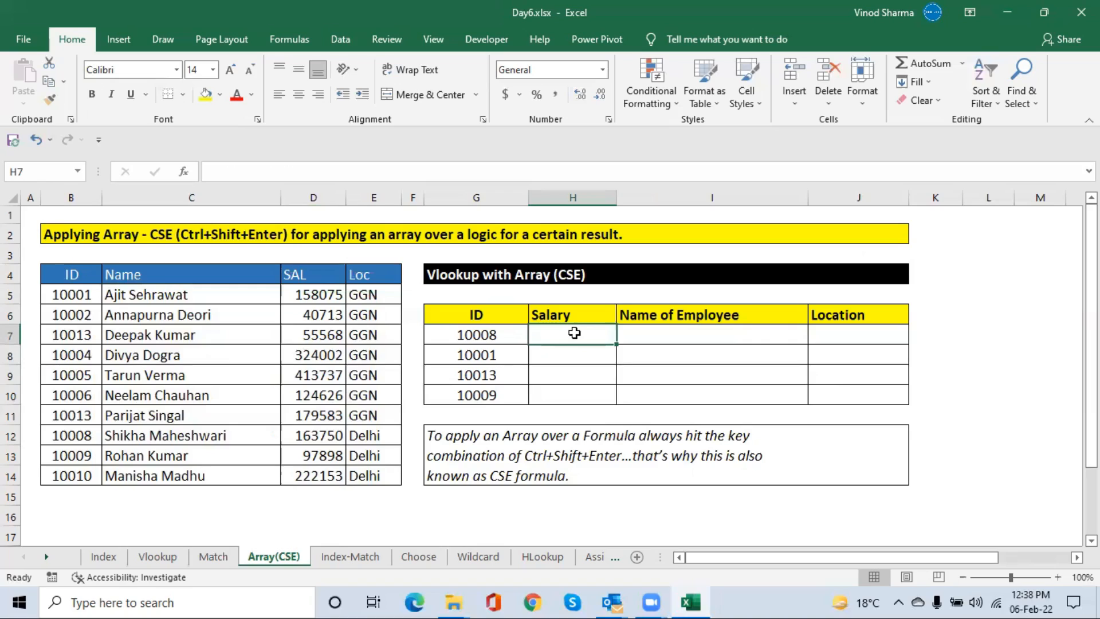
# Try renaming the H6 header to Sal and the I6 header to Name, and undo both changes
pyautogui.press('Up')
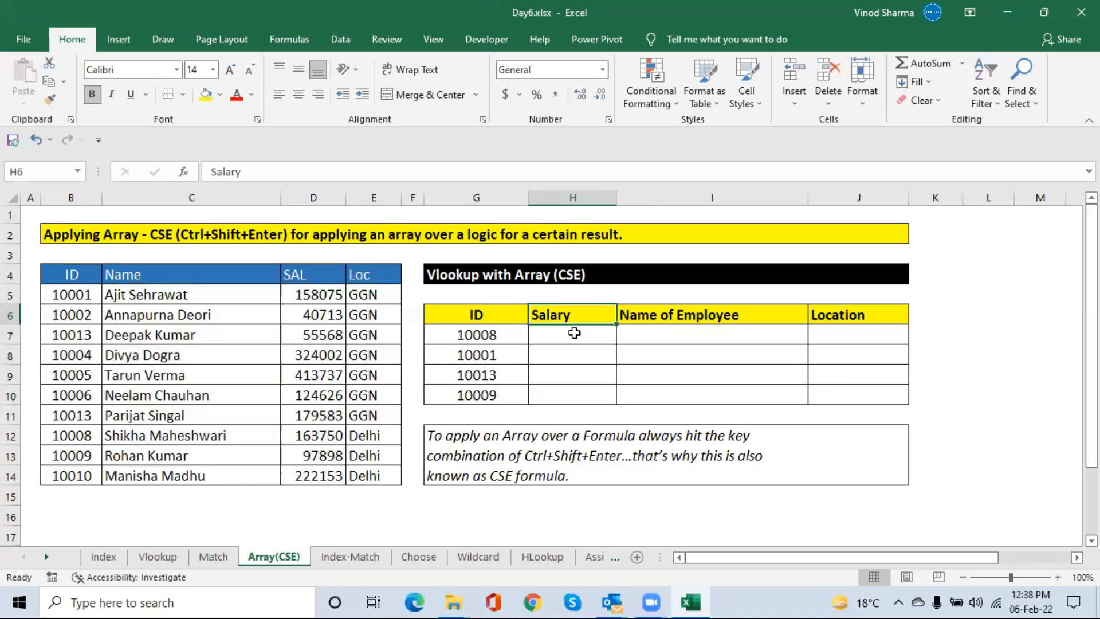
pyautogui.write('Sal')
pyautogui.press('Tab')
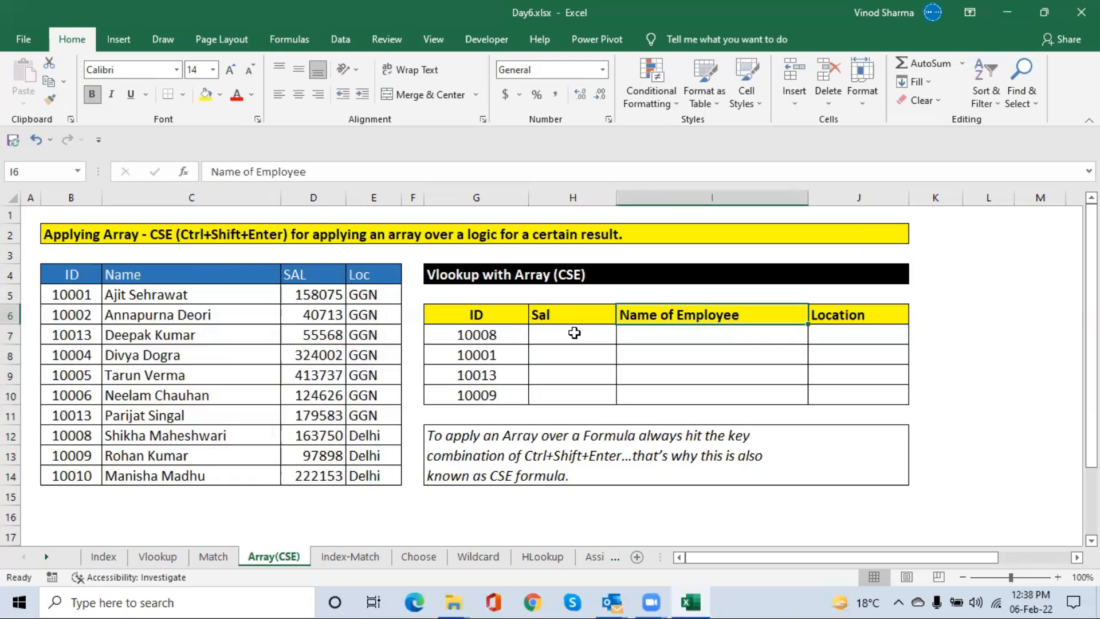
pyautogui.write('Name')
pyautogui.press('Return')
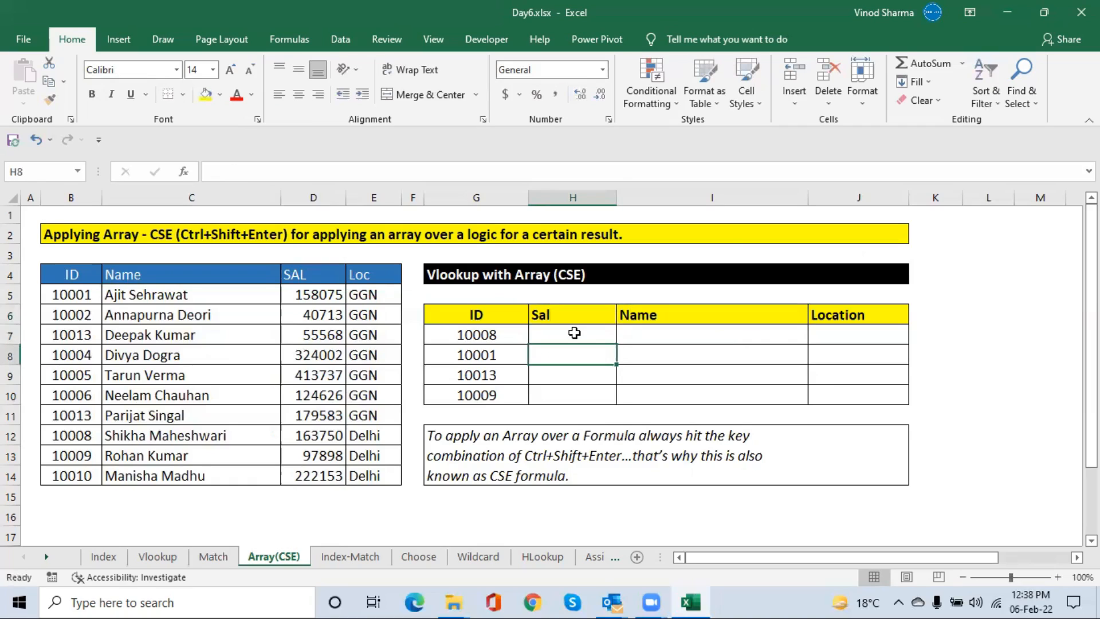
pyautogui.hotkey('ctrl', 'z')
pyautogui.hotkey('ctrl', 'z')
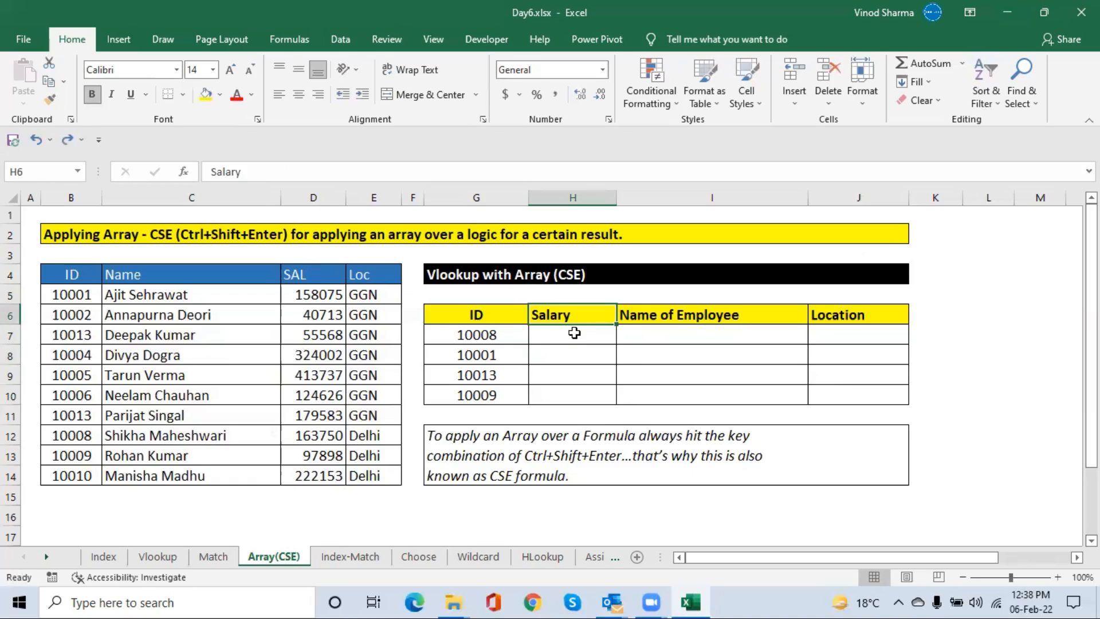
# Start a VLOOKUP formula in H7 with the column-locked reference $G7 as the lookup value
pyautogui.click(574, 332)
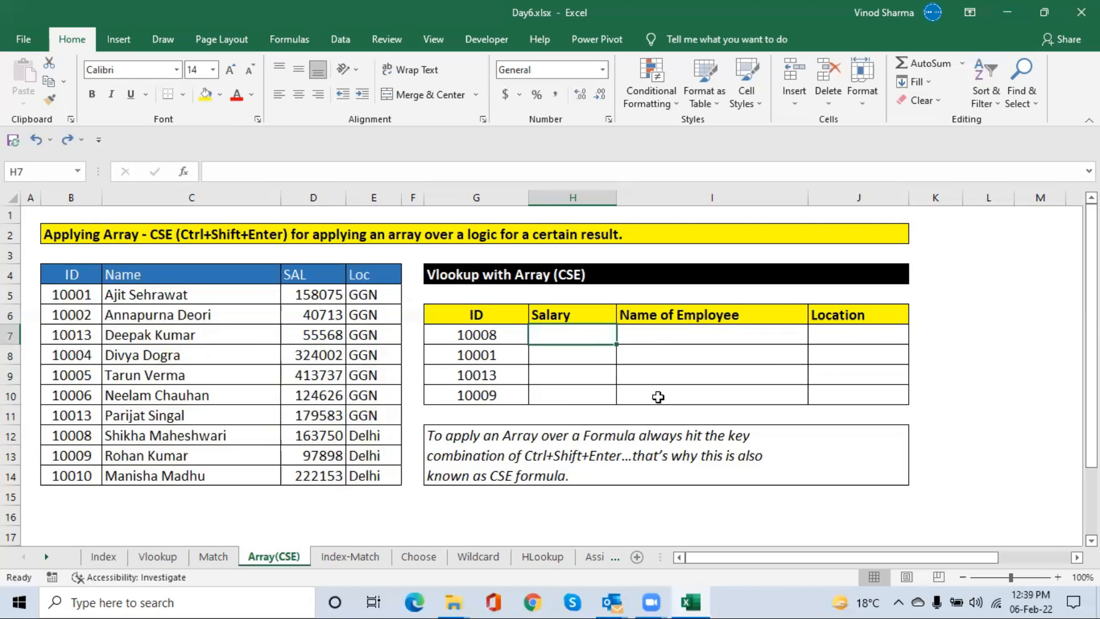
pyautogui.write('=vl')
pyautogui.press('Tab')
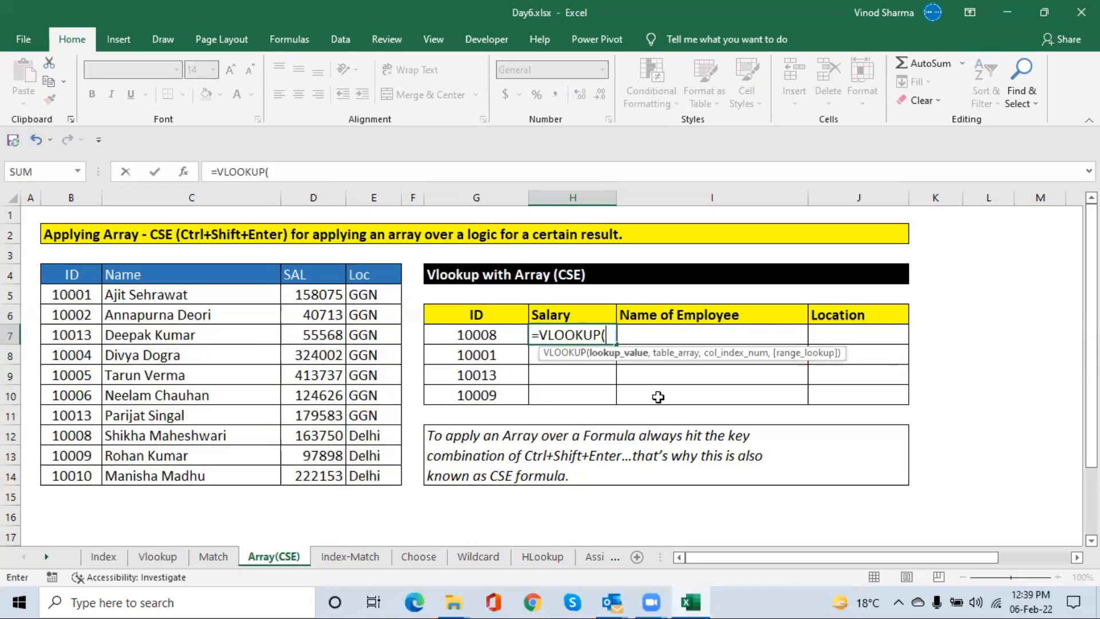
pyautogui.press('Left')
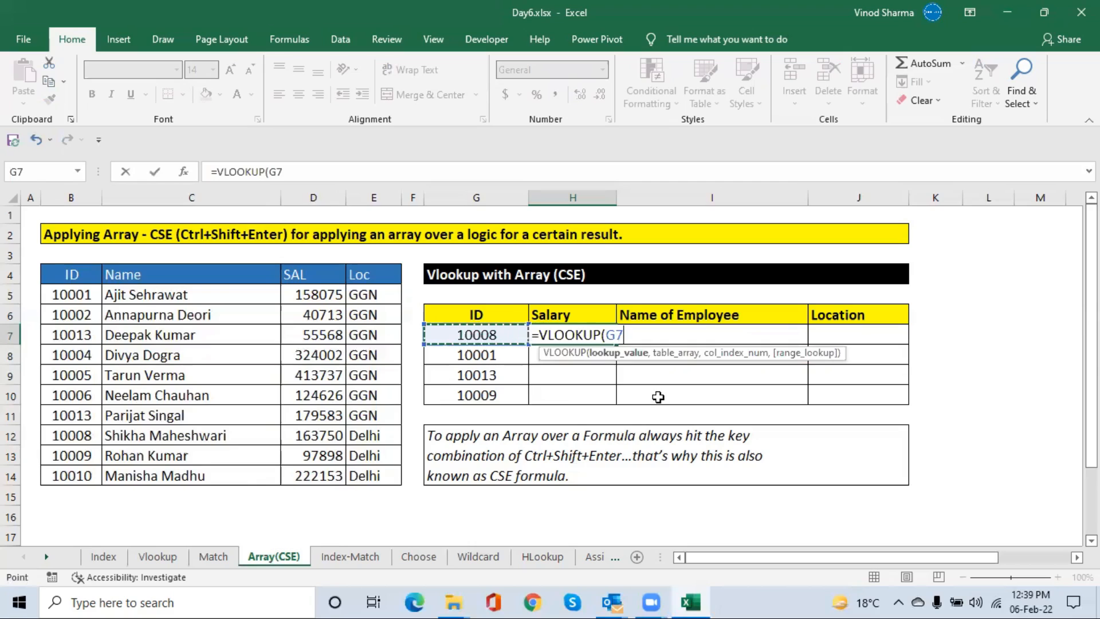
pyautogui.press('F4')
pyautogui.press('F4')
pyautogui.press('F4')
pyautogui.write(',')
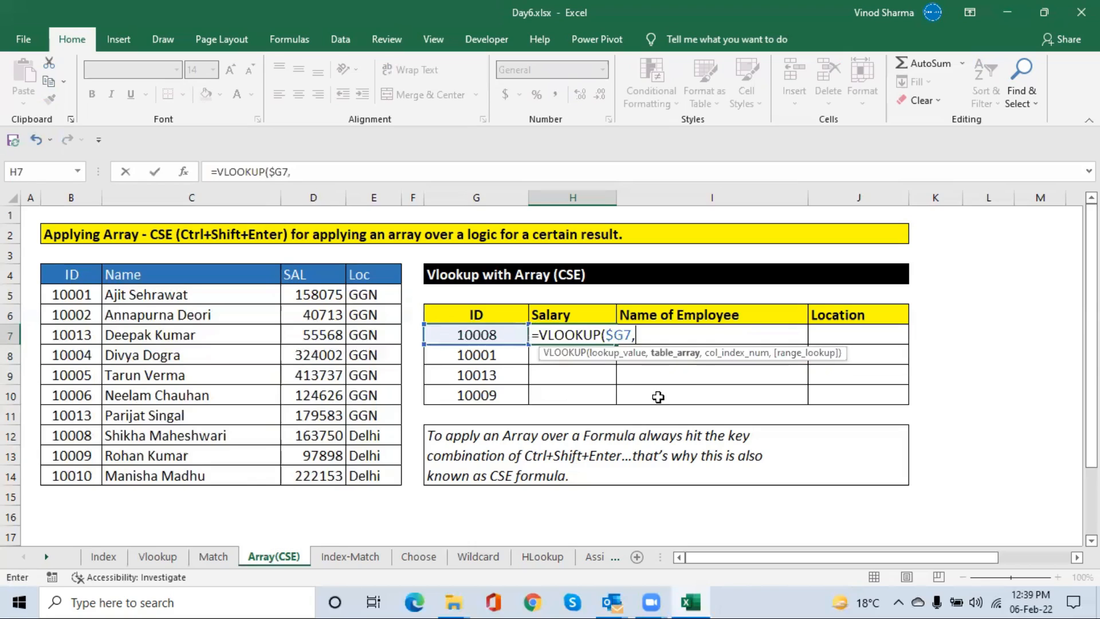
# Add the whole source table including headers as the VLOOKUP's table array with absolute references, $B$4:$E$14
pyautogui.press('Left')
pyautogui.press('Left')
pyautogui.press('Left')
pyautogui.press('Left')
pyautogui.press('Left')
pyautogui.press('Left')
pyautogui.press('Up')
pyautogui.press('Up')
pyautogui.press('Up')
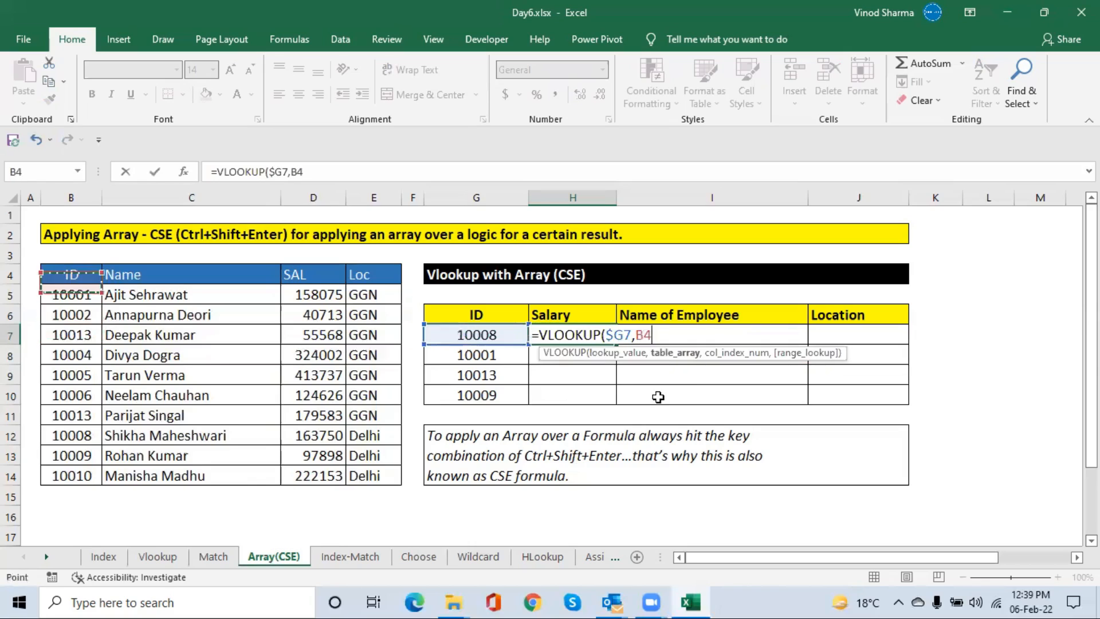
pyautogui.hotkey('ctrl', 'shift', 'Right')
pyautogui.hotkey('ctrl', 'shift', 'Down')
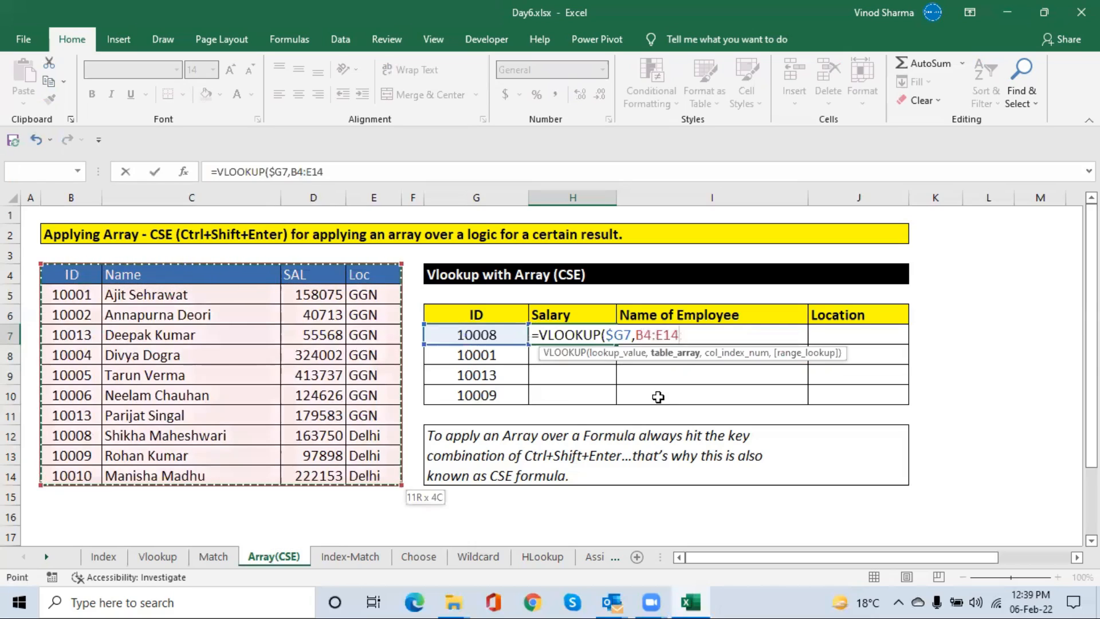
pyautogui.press('F4')
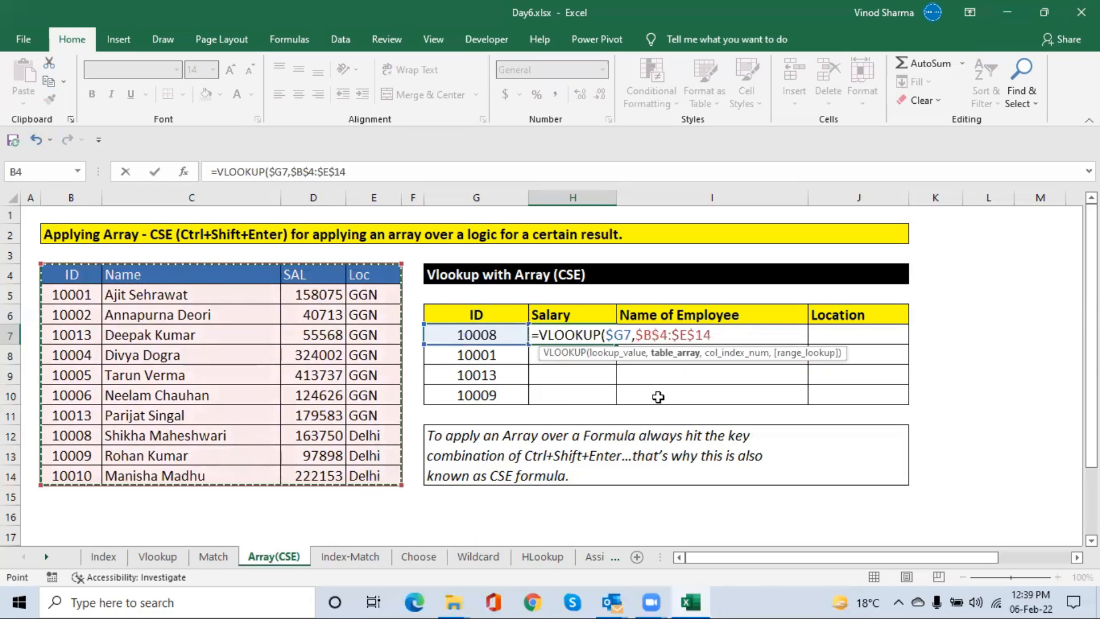
pyautogui.write(',')
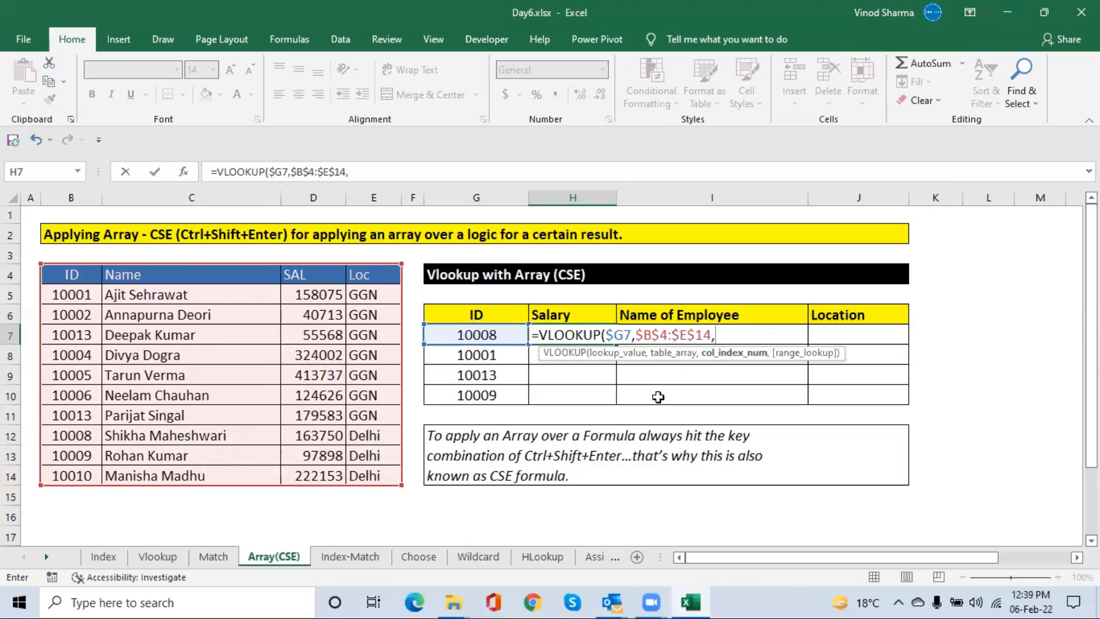
# Complete the H7 VLOOKUP with the column index array {3,2,4} and exact match 0, and enter it
pyautogui.write('{')
pyautogui.write('3,')
pyautogui.write('2,')
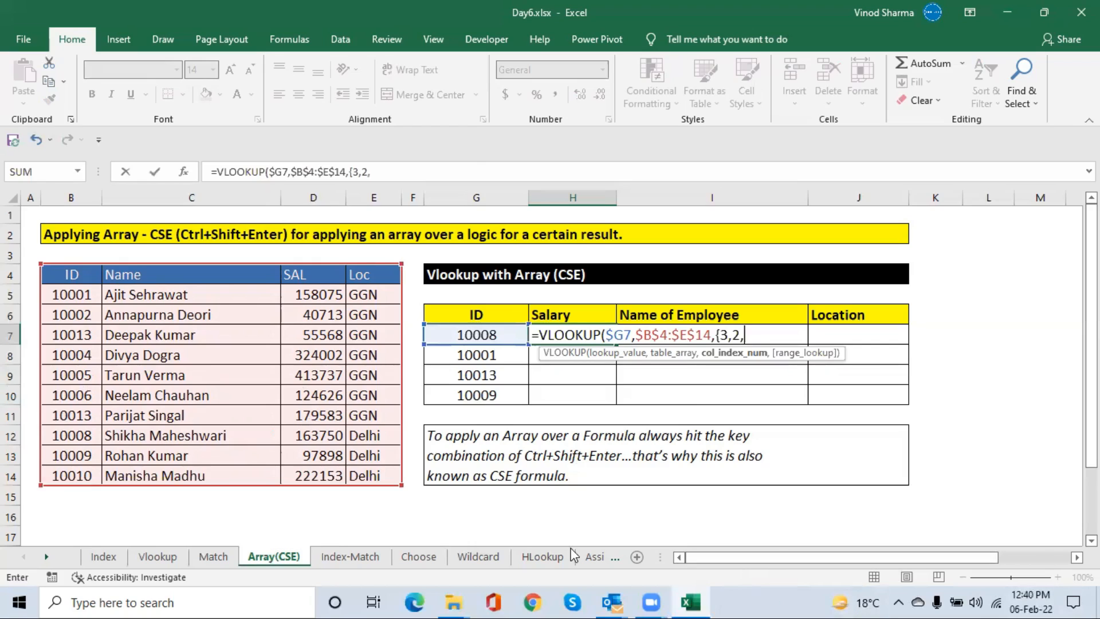
pyautogui.moveTo(644, 599)
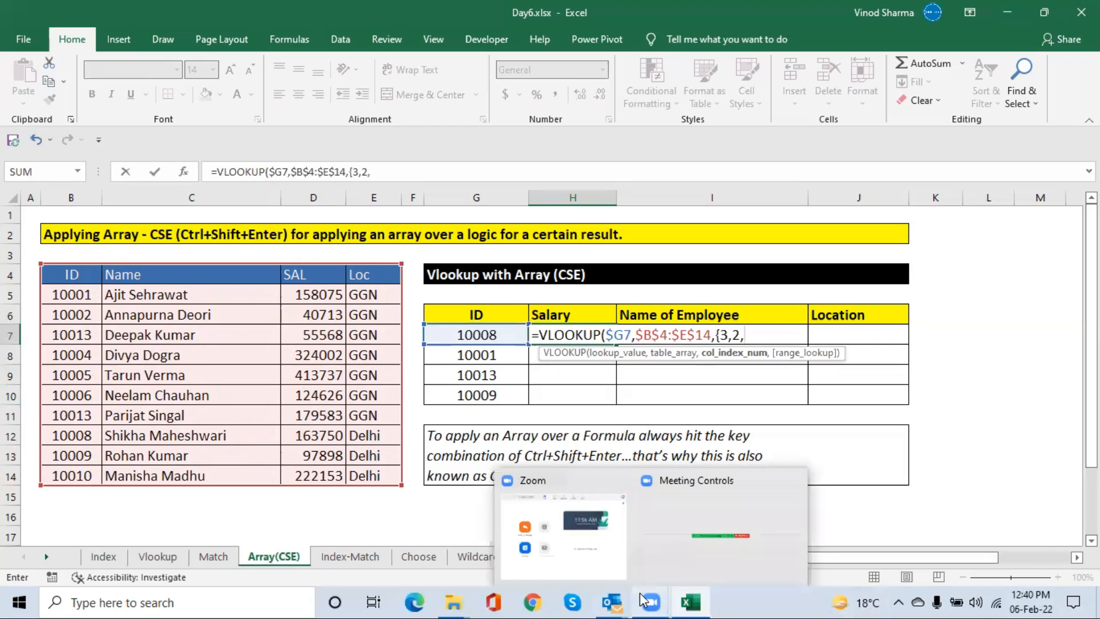
pyautogui.write('4},0)')
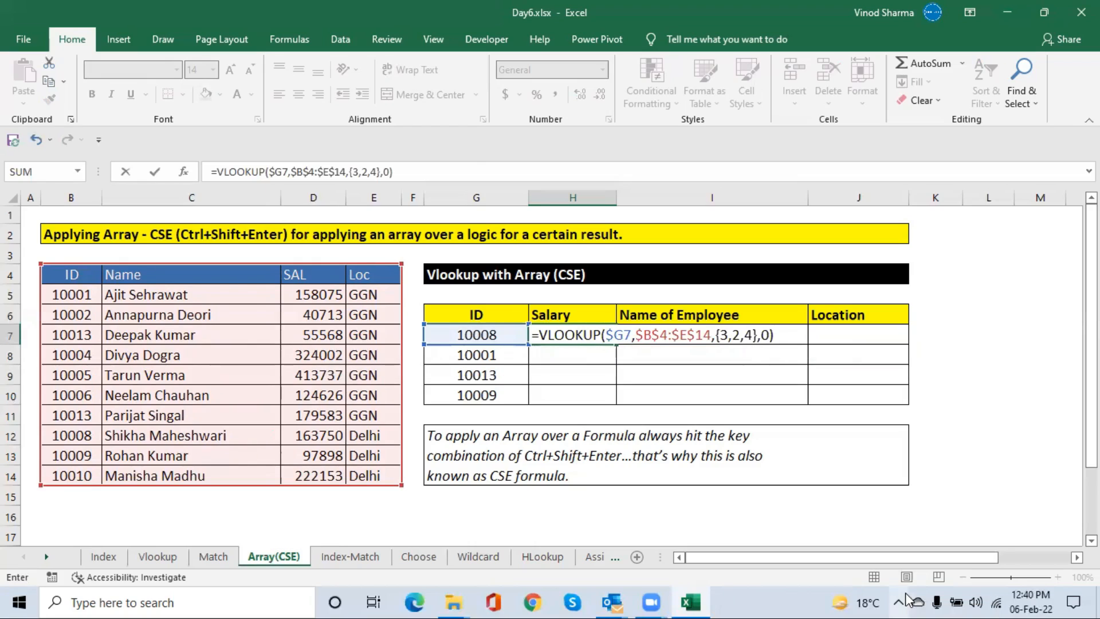
pyautogui.hotkey('ctrl', 'shift', 'Return')
pyautogui.press('Down')
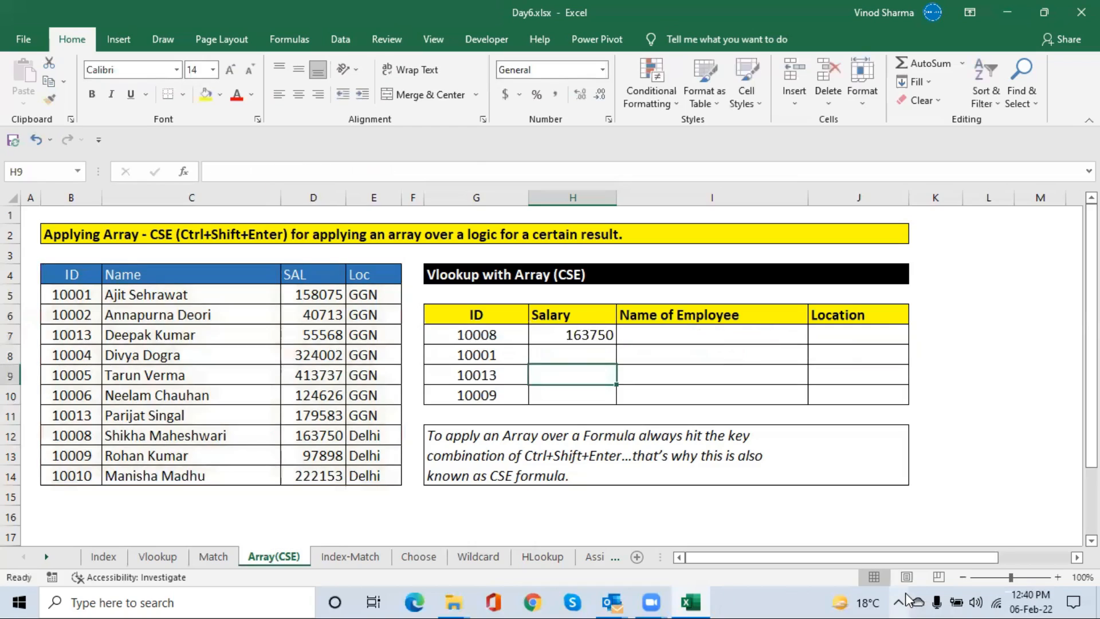
# Fill the H7 formula across H7:J7 and re-enter it there as a single array (CSE) formula
pyautogui.press('Up')
pyautogui.press('Up')
pyautogui.hotkey('shift', 'Right')
pyautogui.hotkey('shift', 'Right')
pyautogui.hotkey('shift', 'Right')
pyautogui.hotkey('shift', 'Left')
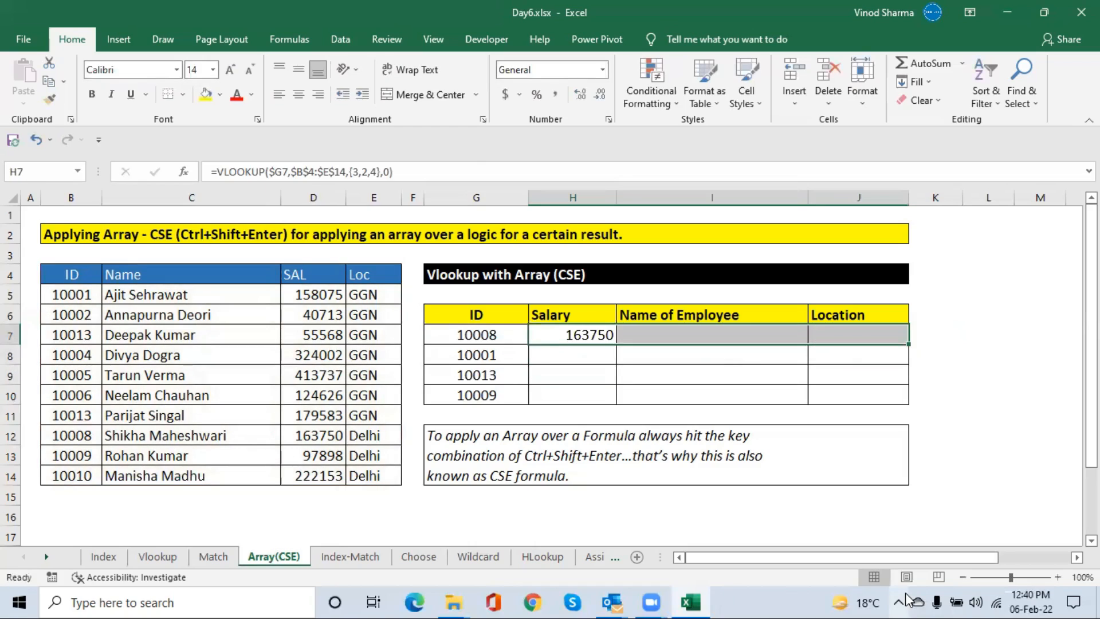
pyautogui.hotkey('ctrl', 'r')
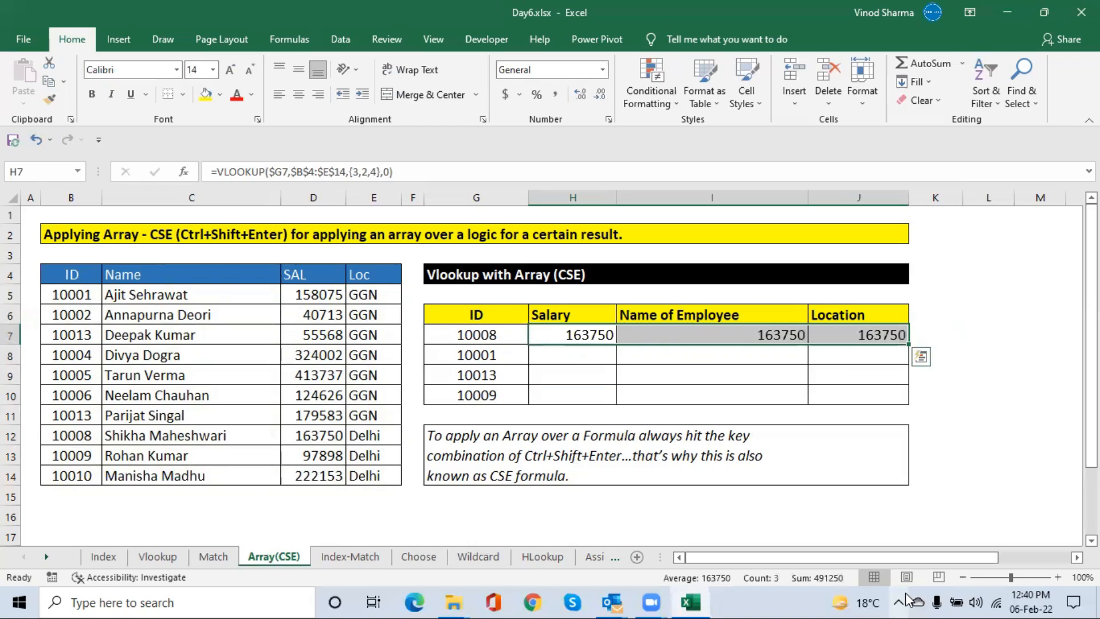
pyautogui.press('F2')
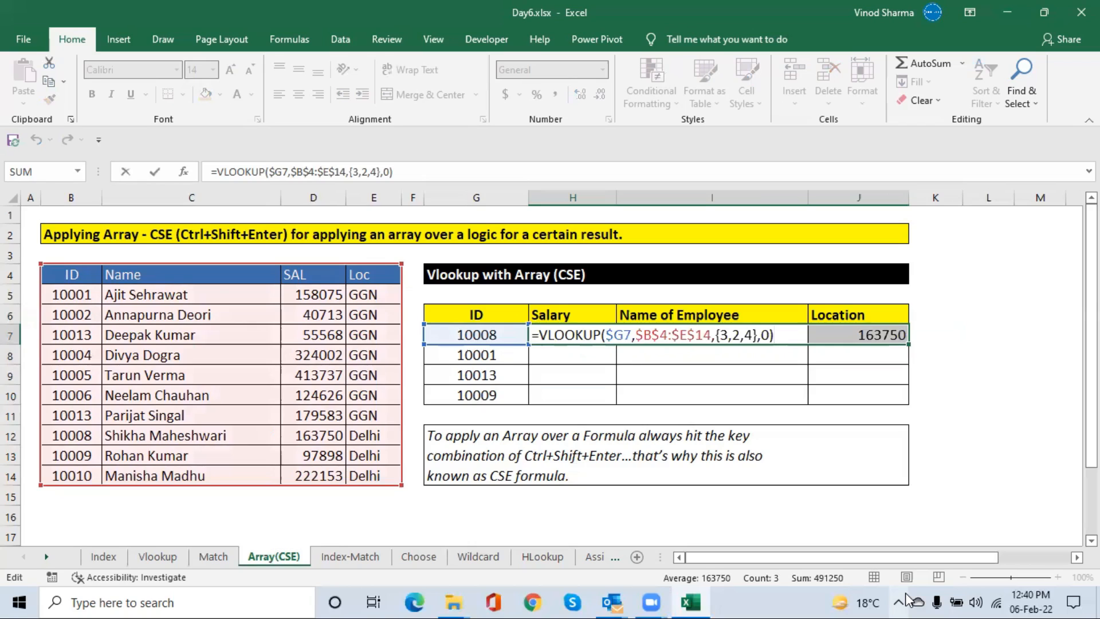
pyautogui.hotkey('ctrl', 'shift', 'Return')
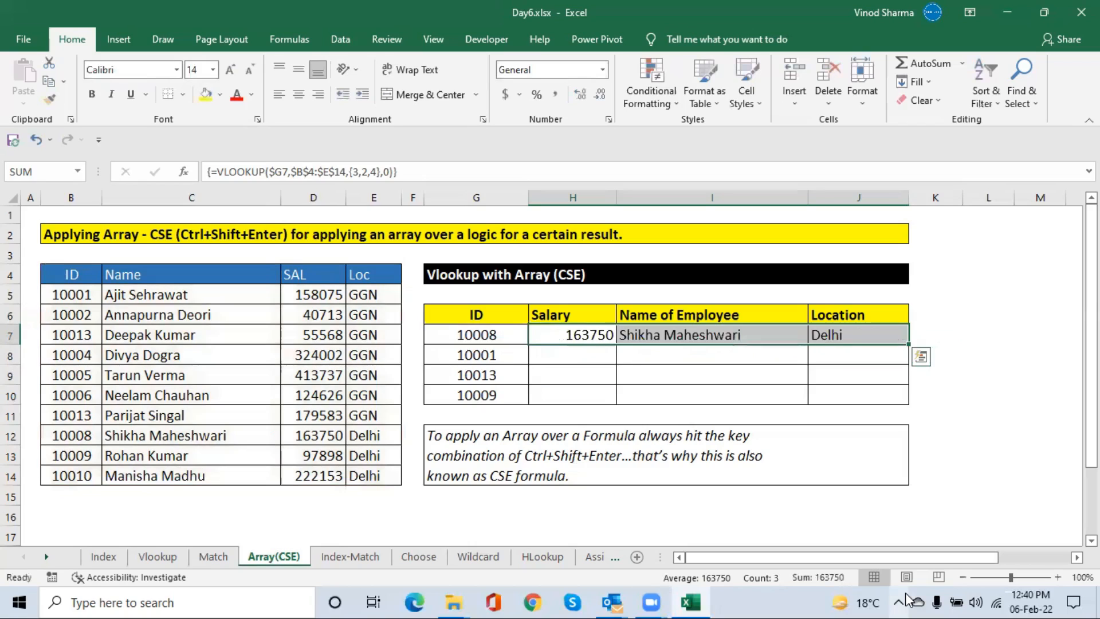
# Extend the row 7 array formula down through H7:J10 so every listed ID gets its own lookup
pyautogui.hotkey('shift', 'Right')
pyautogui.hotkey('shift', 'Right')
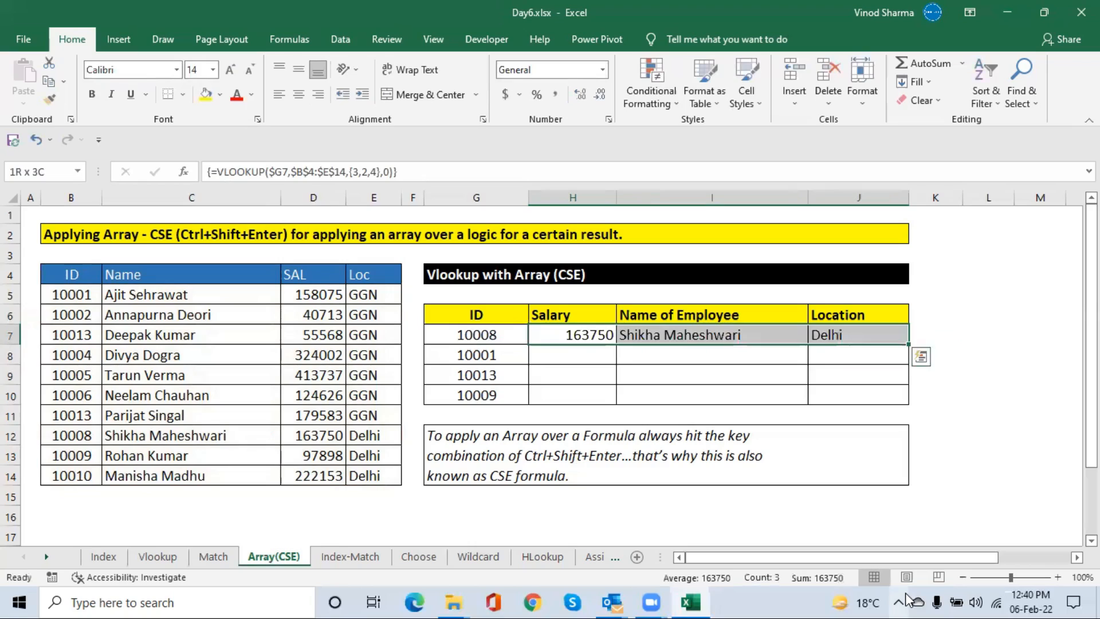
pyautogui.hotkey('shift', 'Down')
pyautogui.hotkey('shift', 'Down')
pyautogui.hotkey('shift', 'Down')
pyautogui.press('F2')
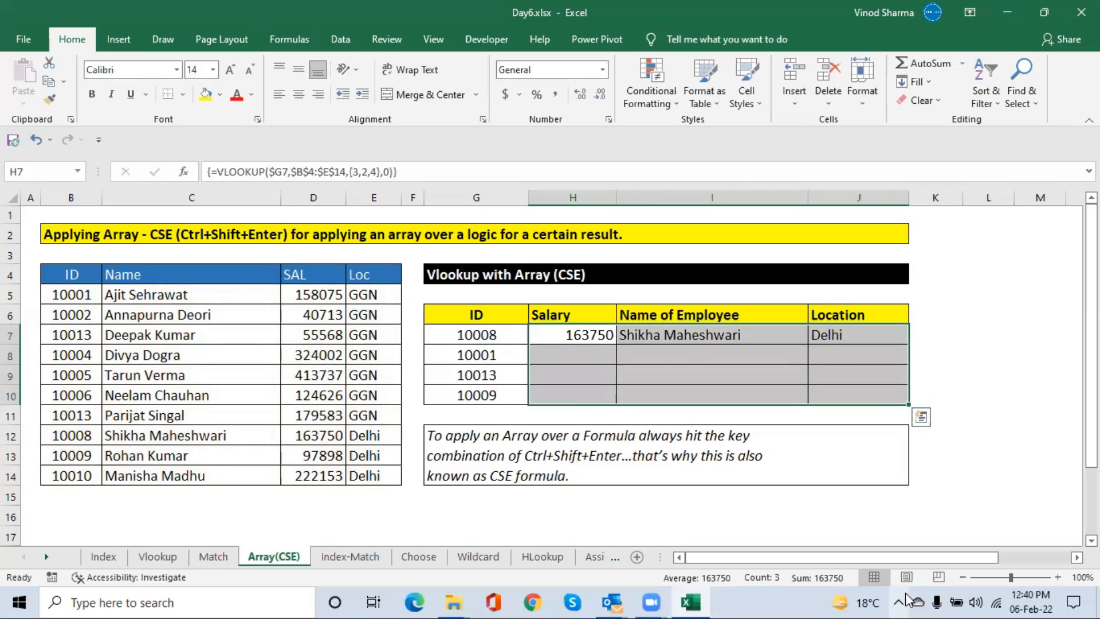
pyautogui.hotkey('ctrl', 'shift', 'Return')
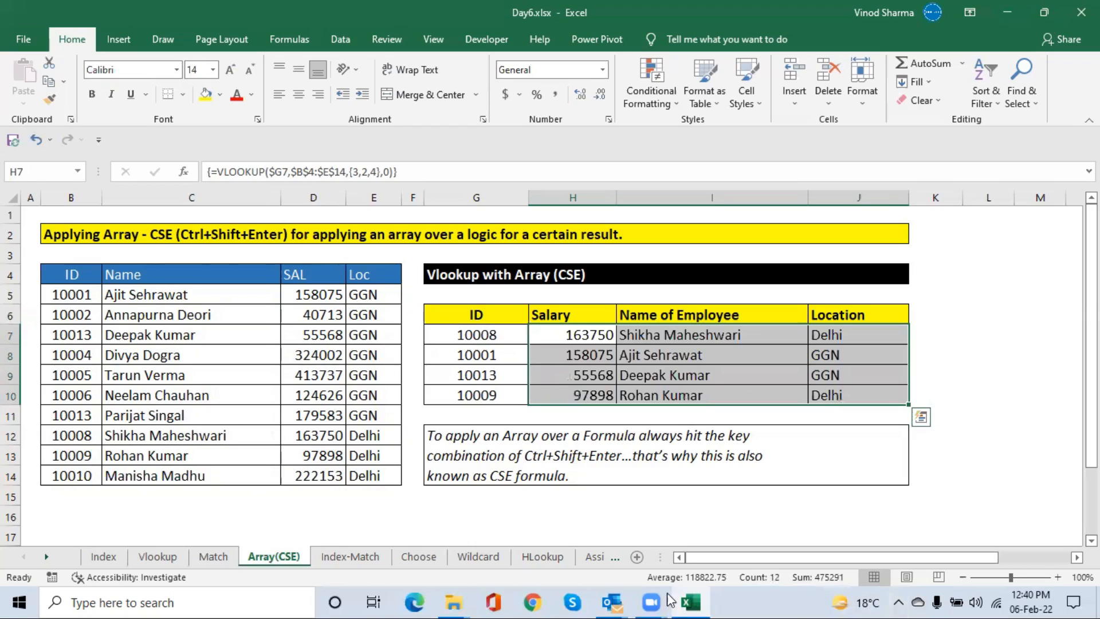